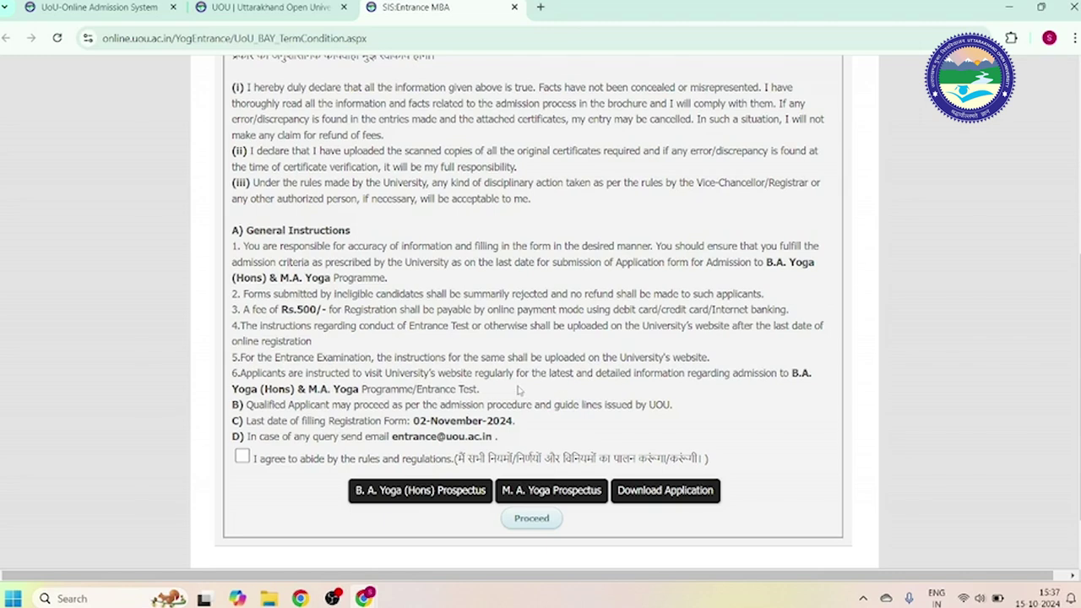
Agree to abide by the rules and regulations and proceed to the yoga entrance application form.
scroll(521, 391, "down", 1)
left_click(243, 385)
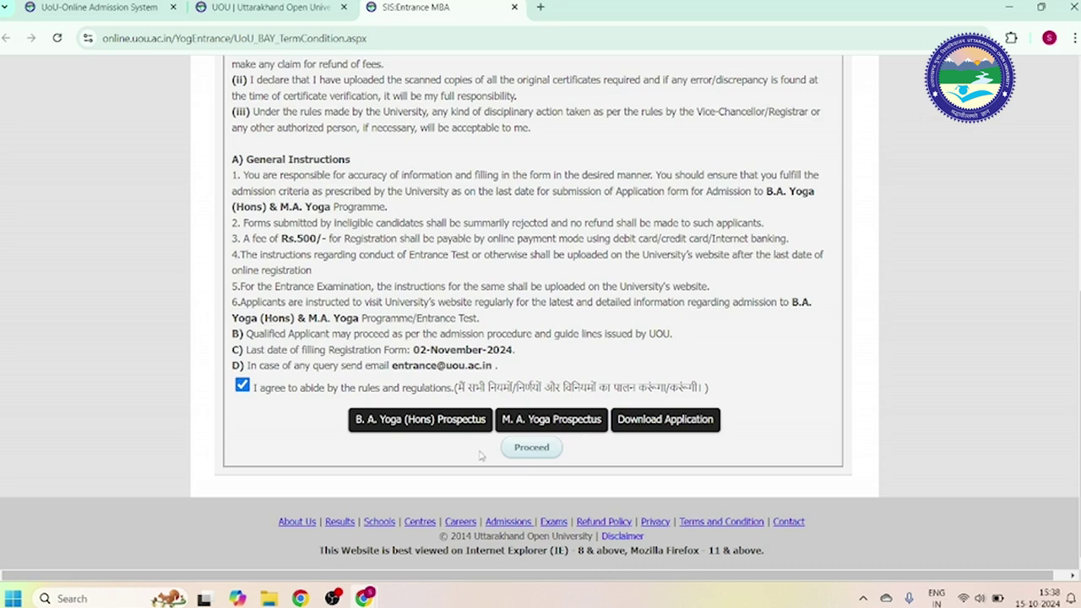
left_click(532, 450)
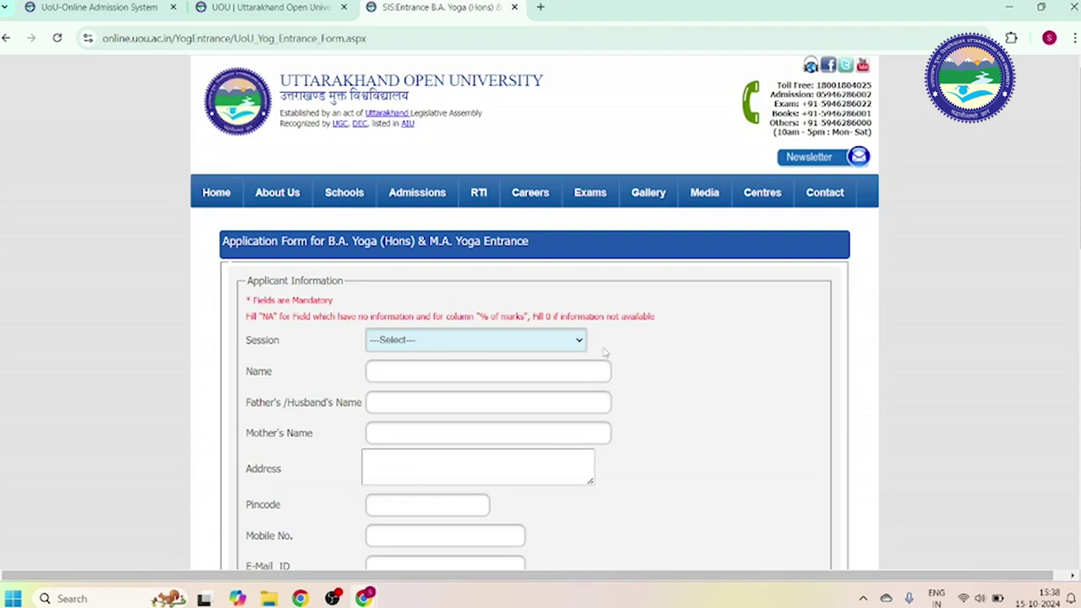
Set the application session to JULY-2024 in the applicant information.
scroll(608, 257, "down", 1)
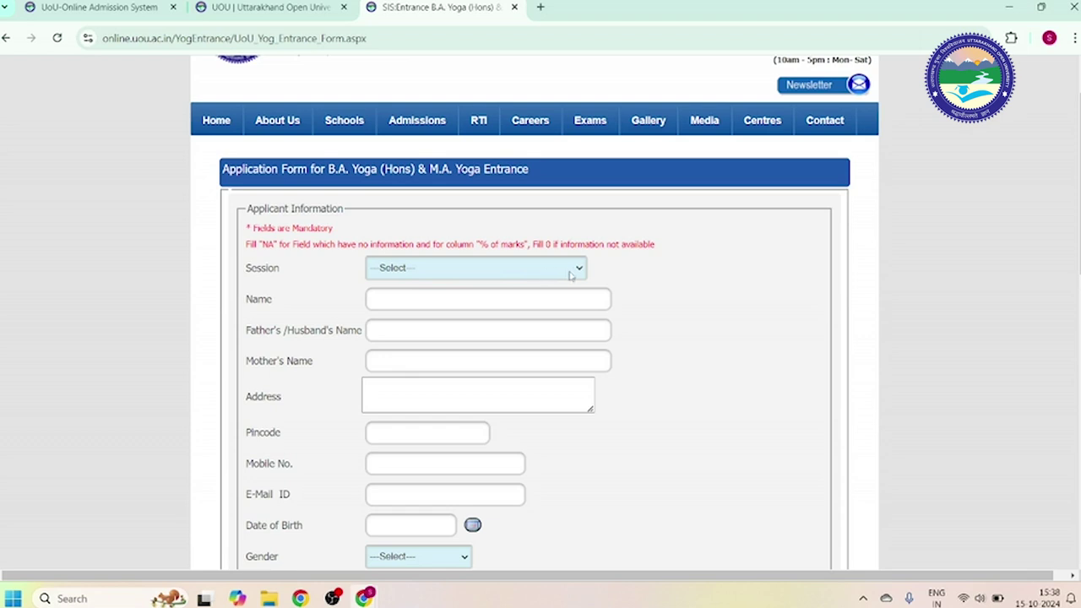
scroll(541, 245, "down", 1)
left_click(494, 202)
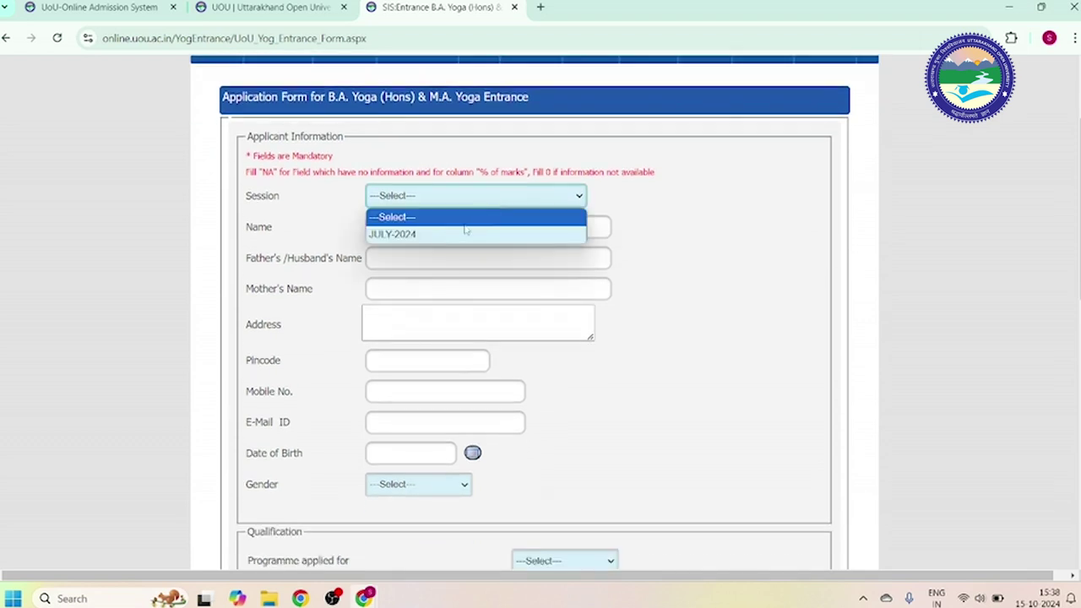
left_click(445, 233)
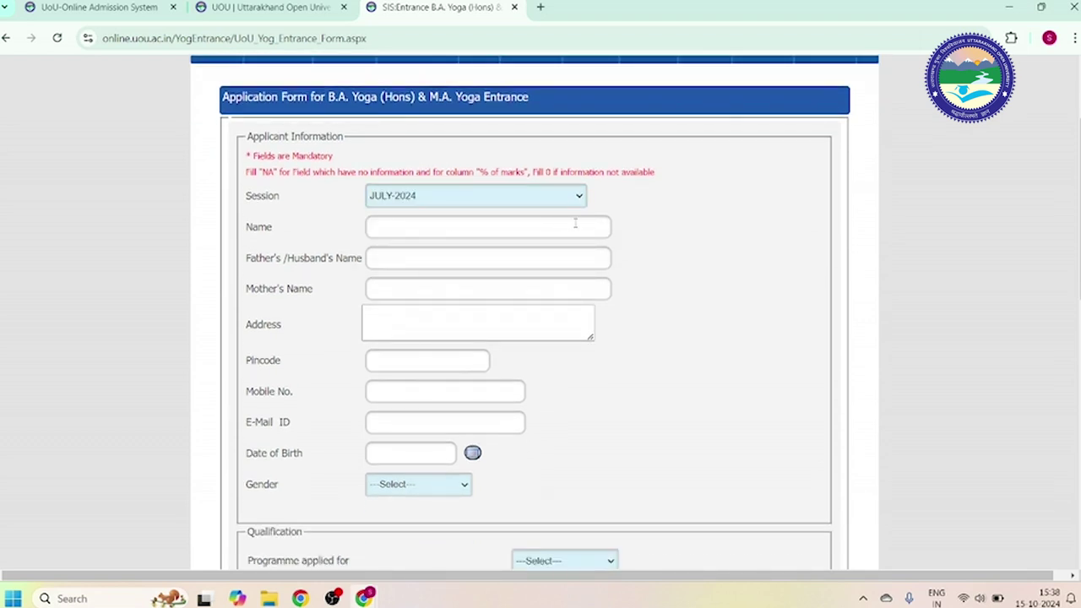
Go through the applicant fields for name, parents' names, address, pincode, mobile number, e-mail and date of birth without filling them in.
left_click(395, 229)
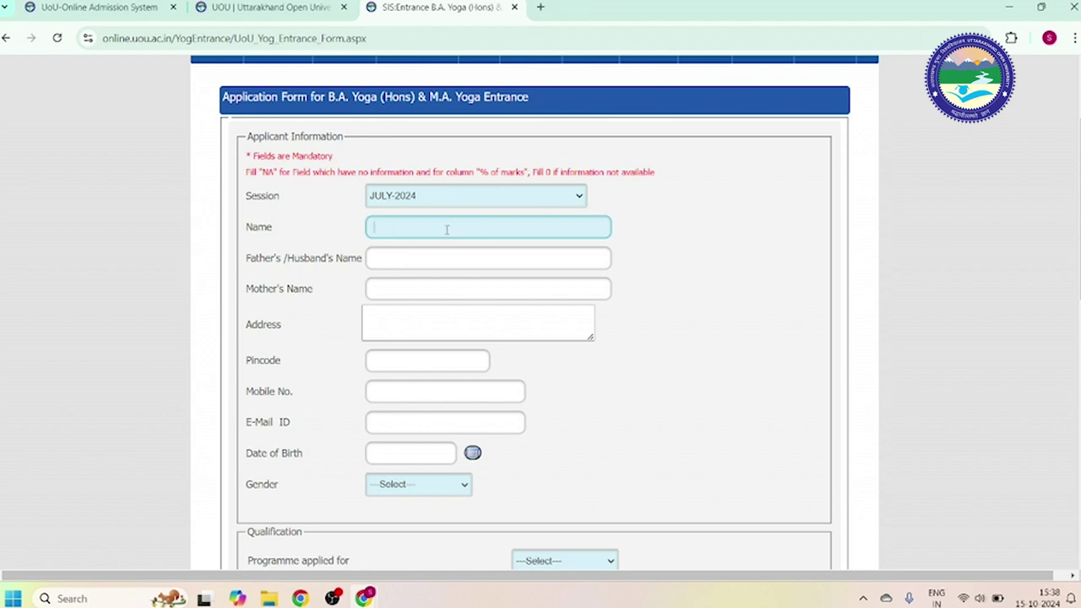
left_click(388, 261)
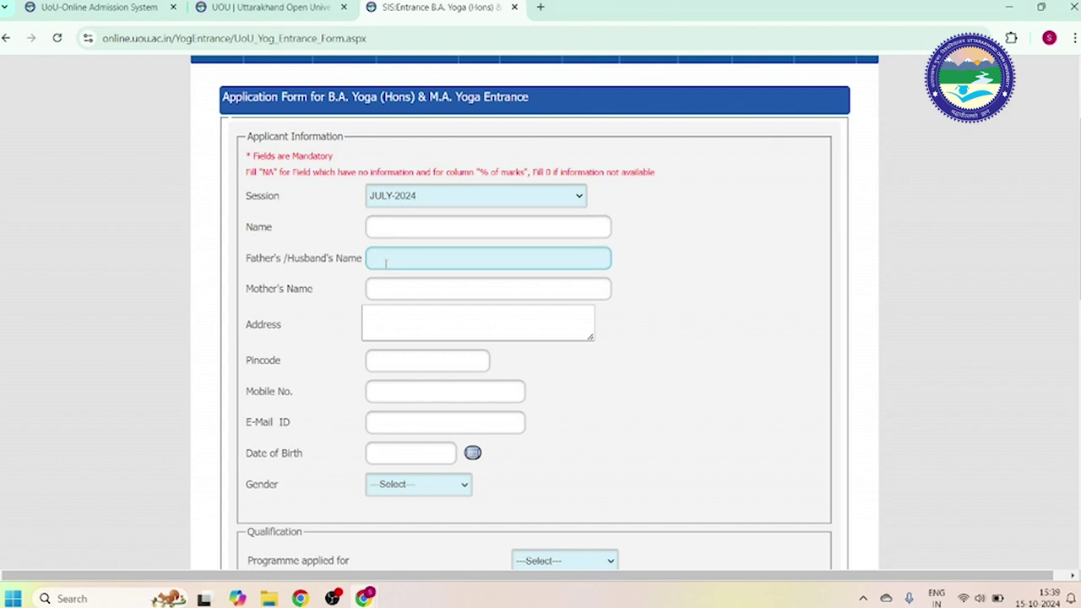
scroll(465, 261, "down", 1)
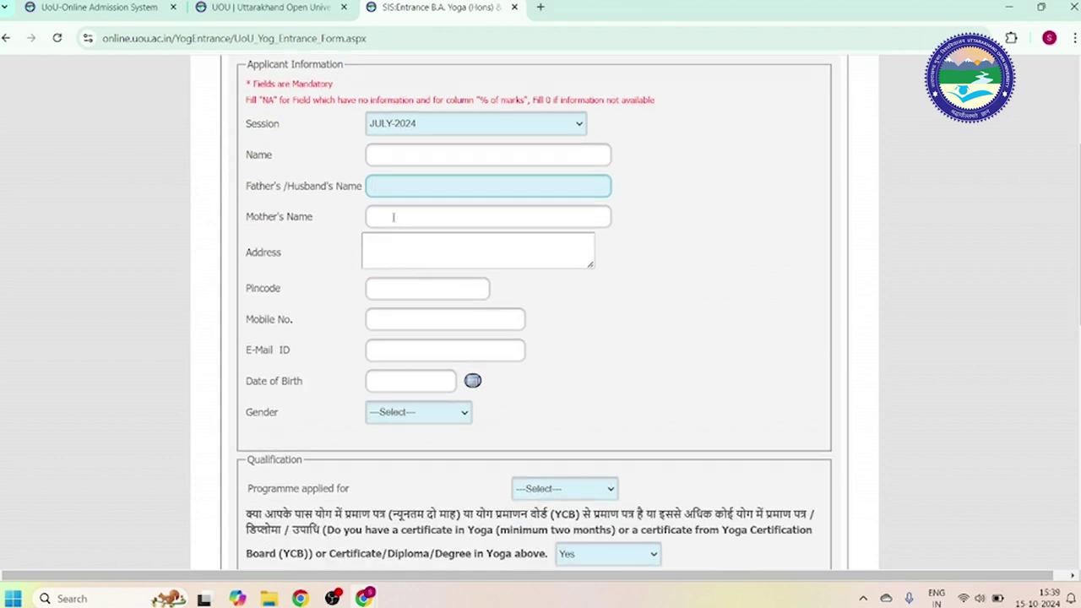
left_click(393, 218)
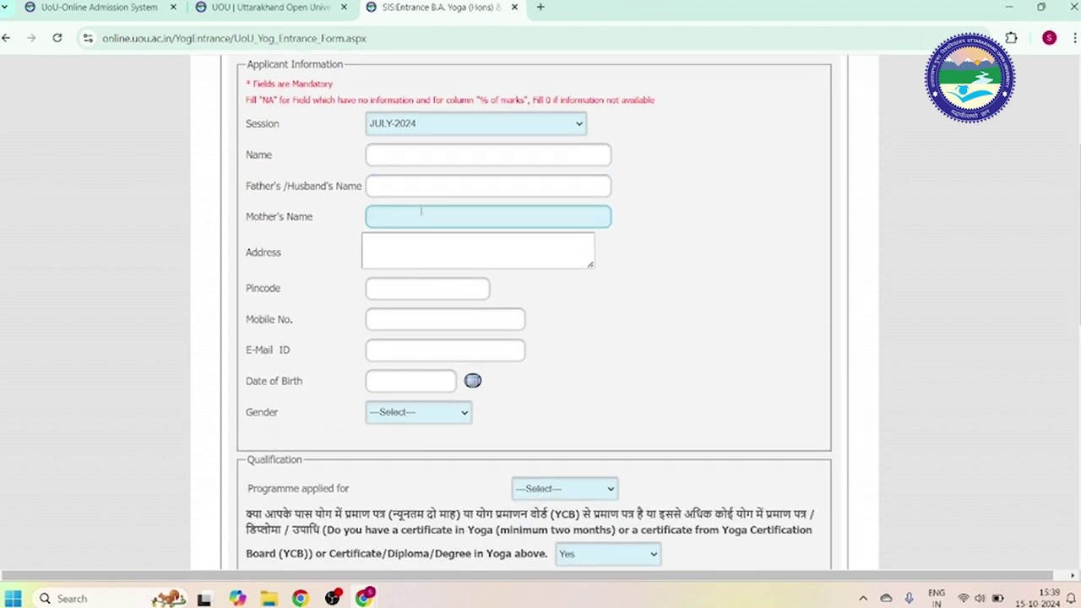
left_click(398, 251)
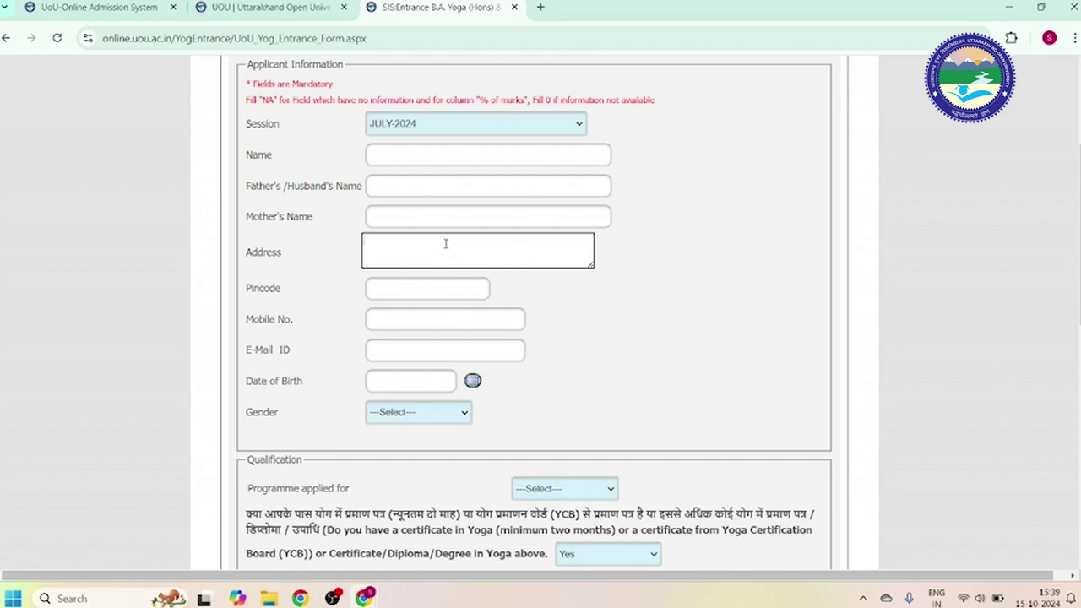
scroll(442, 245, "down", 1)
left_click(393, 219)
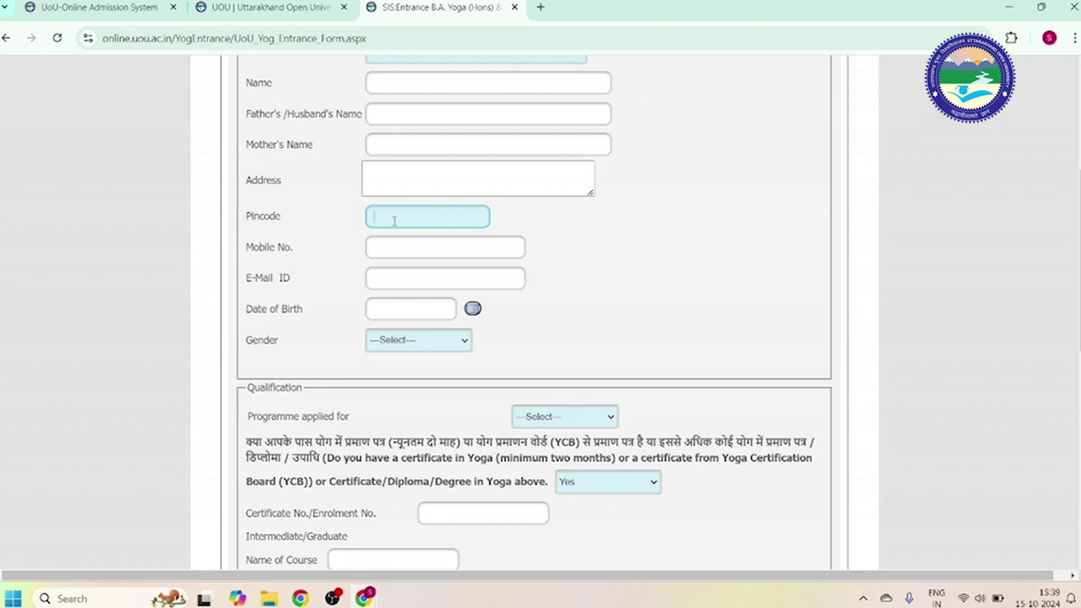
left_click(389, 248)
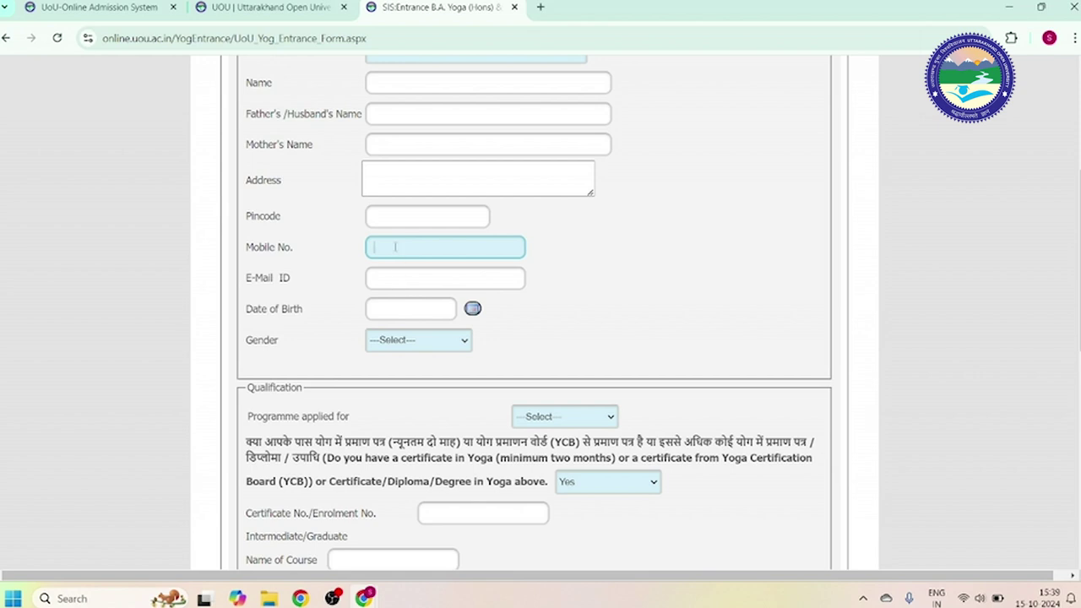
left_click(394, 283)
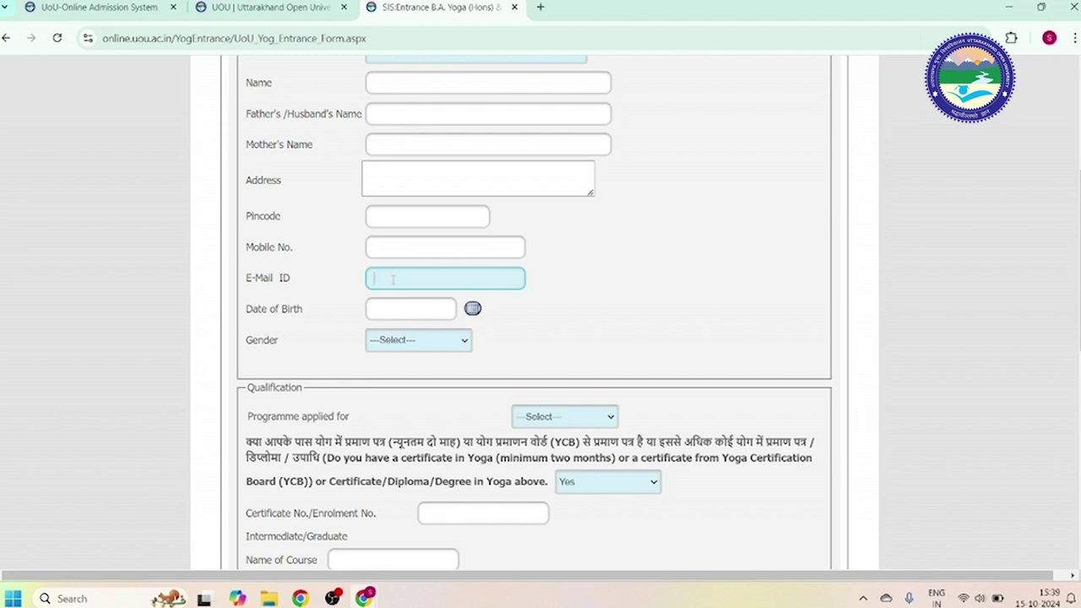
scroll(397, 270, "down", 1)
left_click(389, 243)
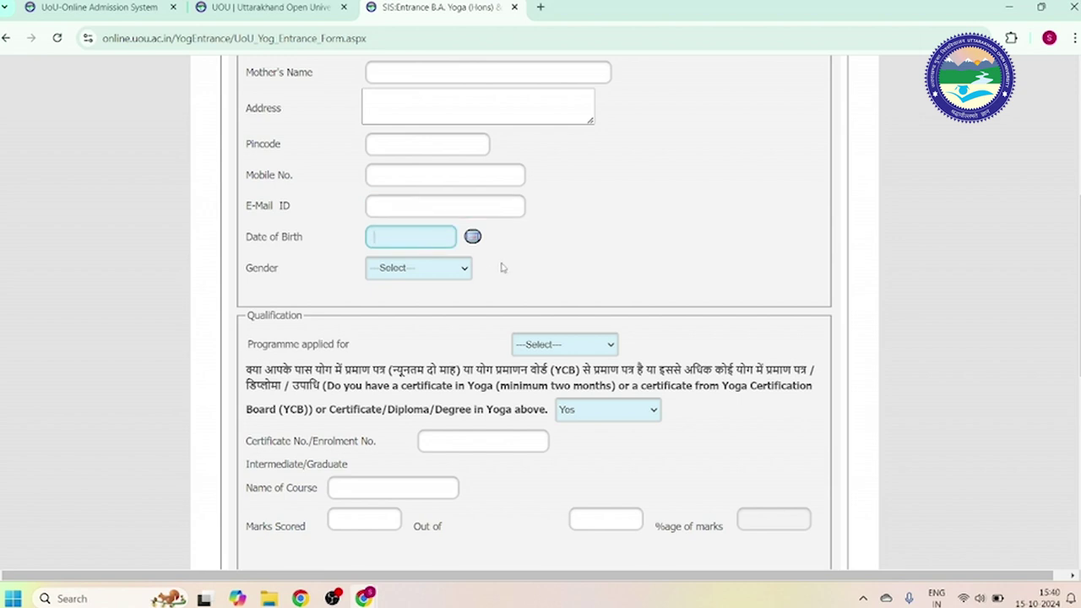
Examine the year and month choices in the date of birth calendar and leave it without choosing a date.
left_click(473, 237)
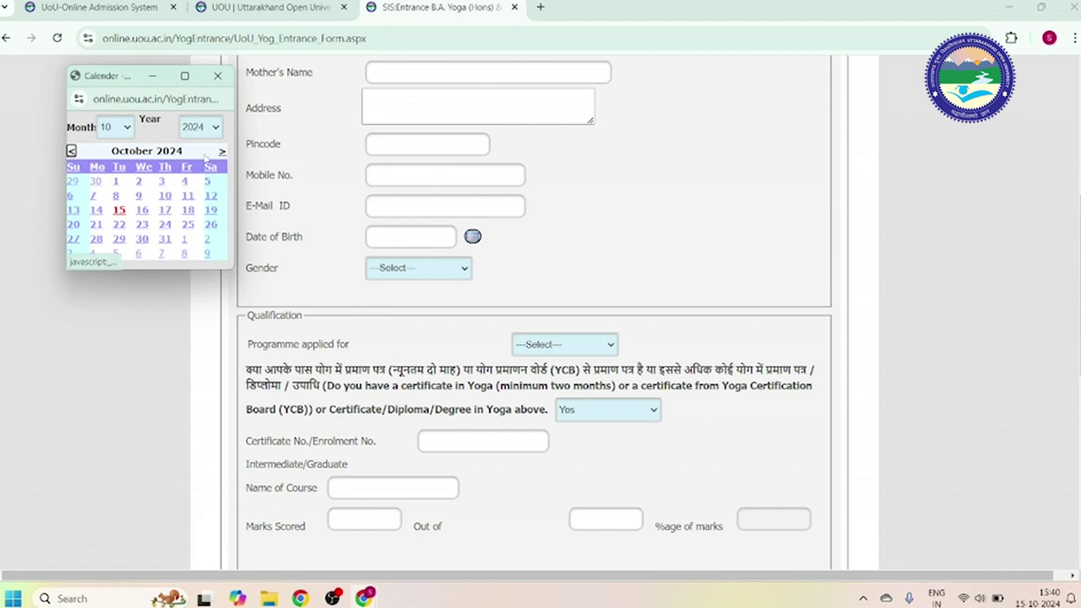
left_click(214, 131)
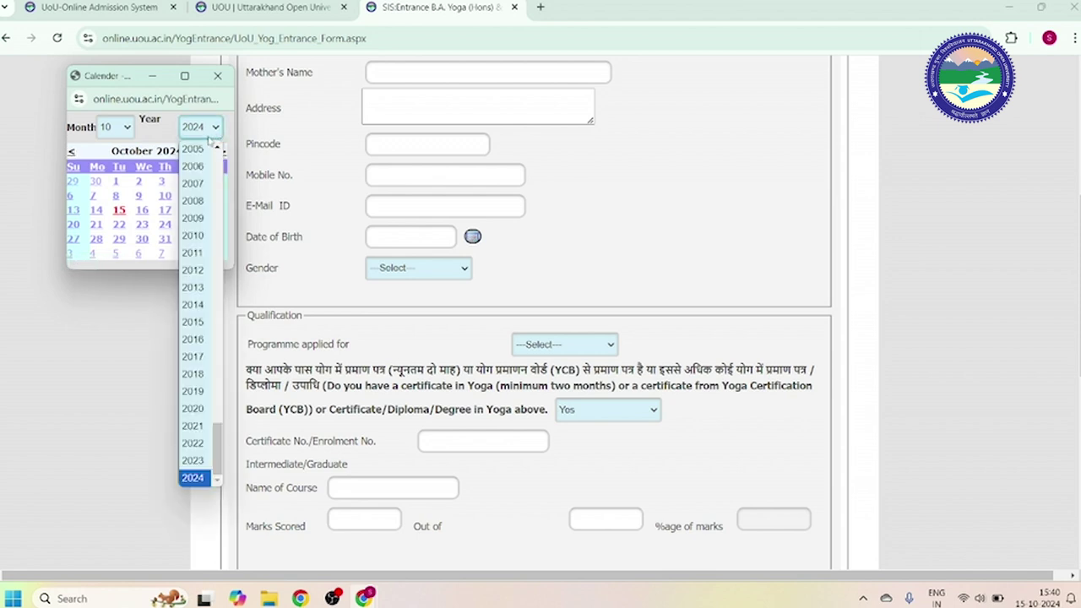
left_click(126, 135)
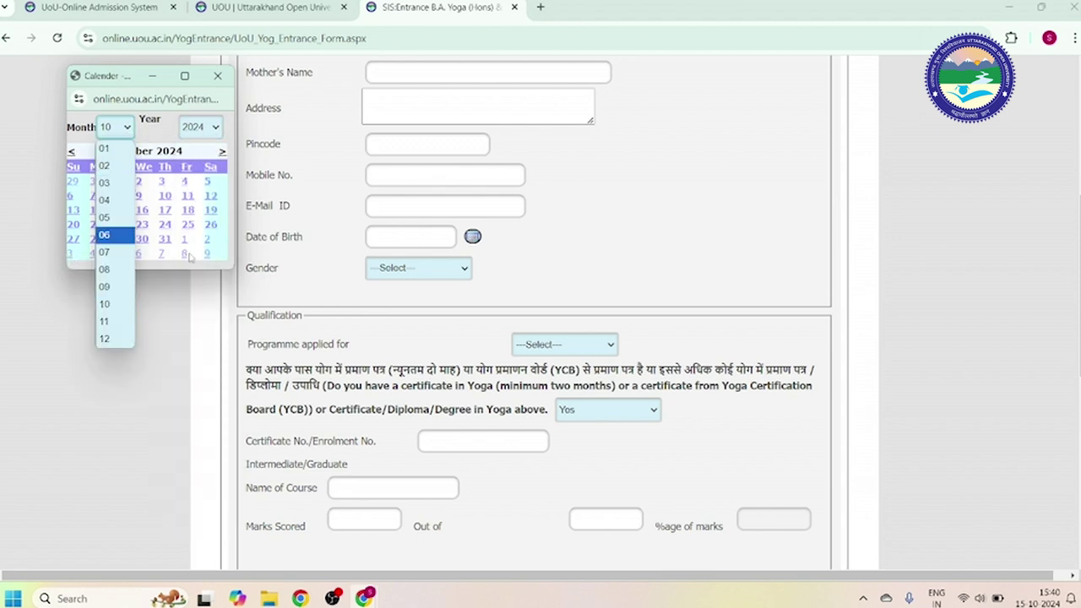
left_click(180, 226)
left_click(553, 239)
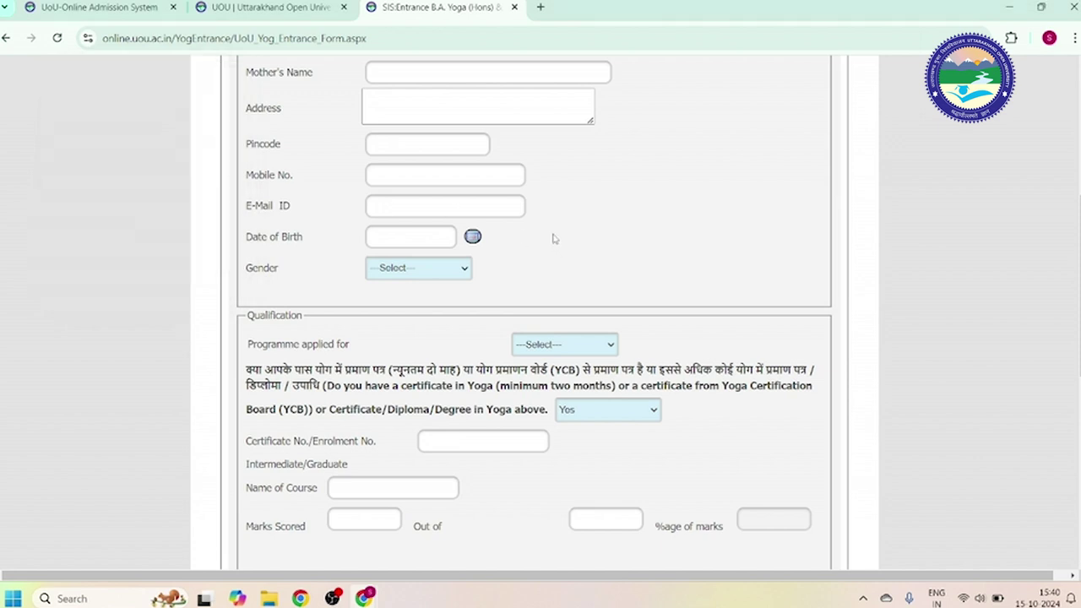
Examine the available gender options without choosing one.
scroll(509, 239, "down", 1)
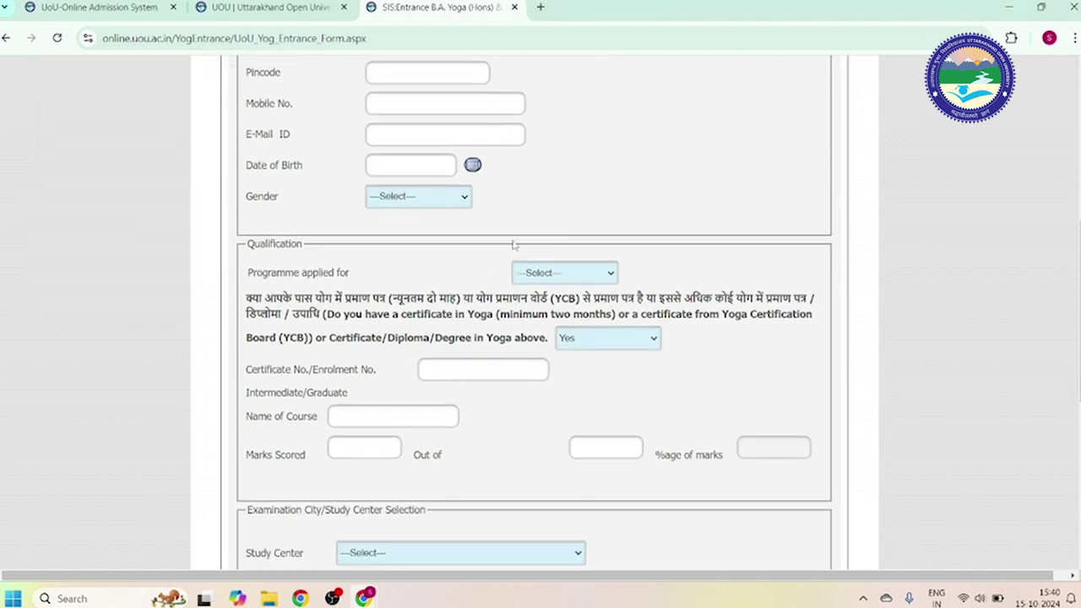
left_click(440, 204)
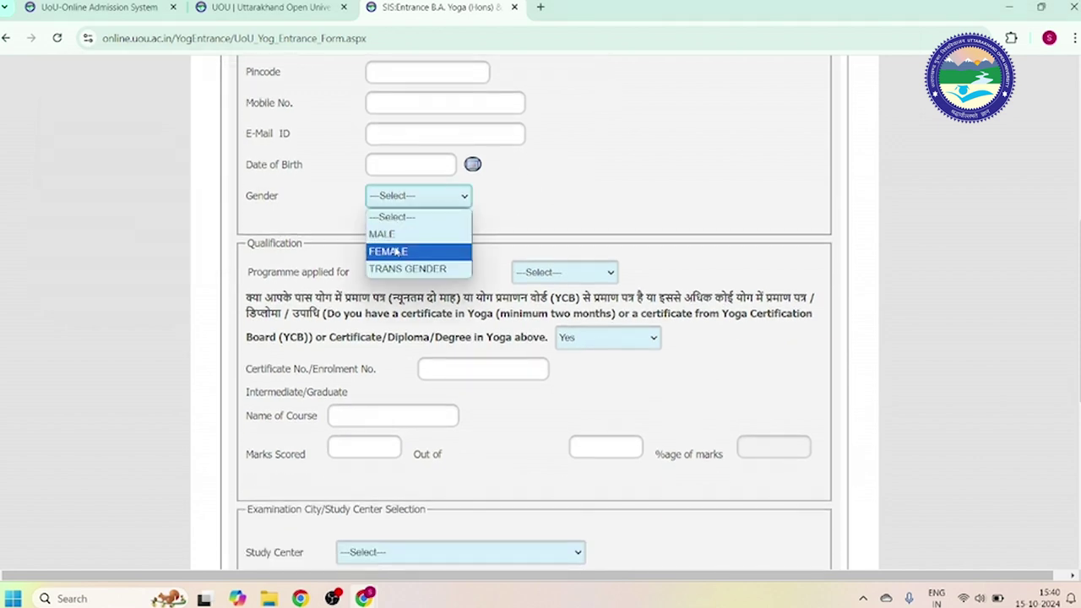
left_click(521, 220)
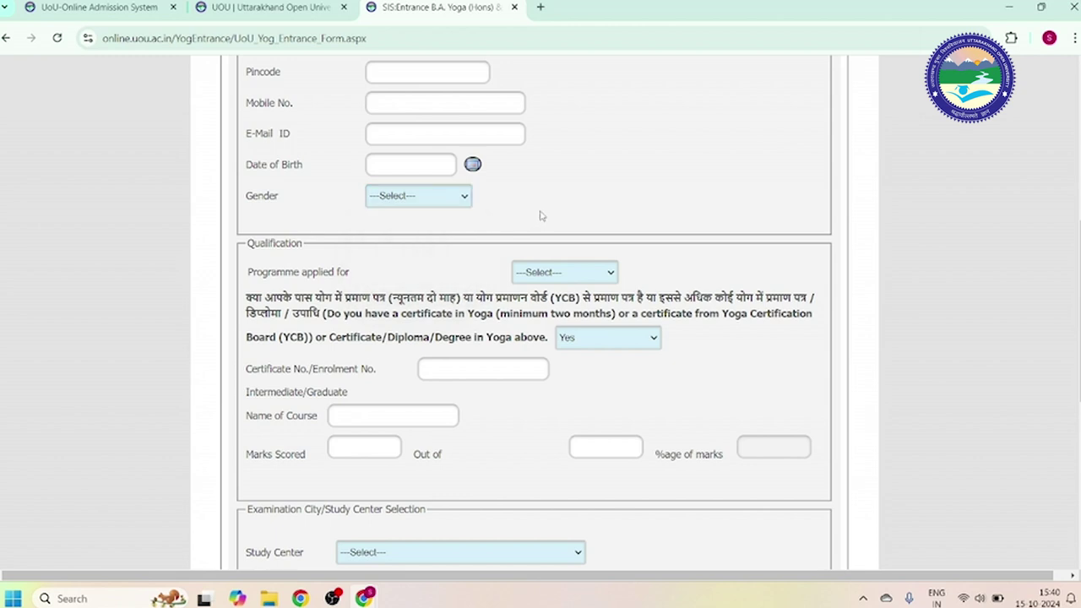
Set the programme applied for to B. A. YOGA (HONS) in the Qualification section.
scroll(544, 223, "down", 1)
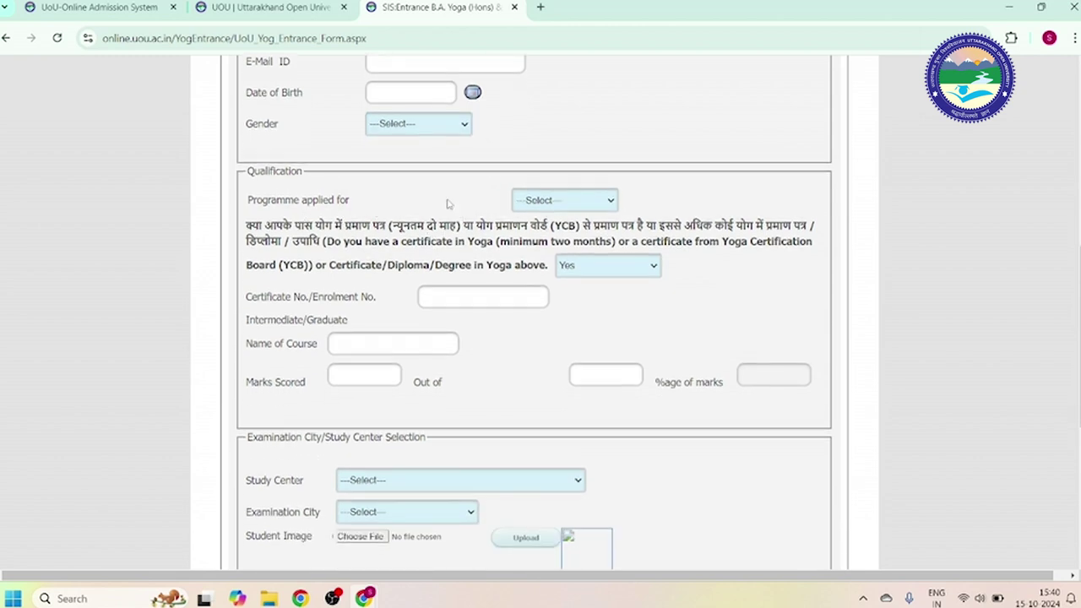
left_click(570, 205)
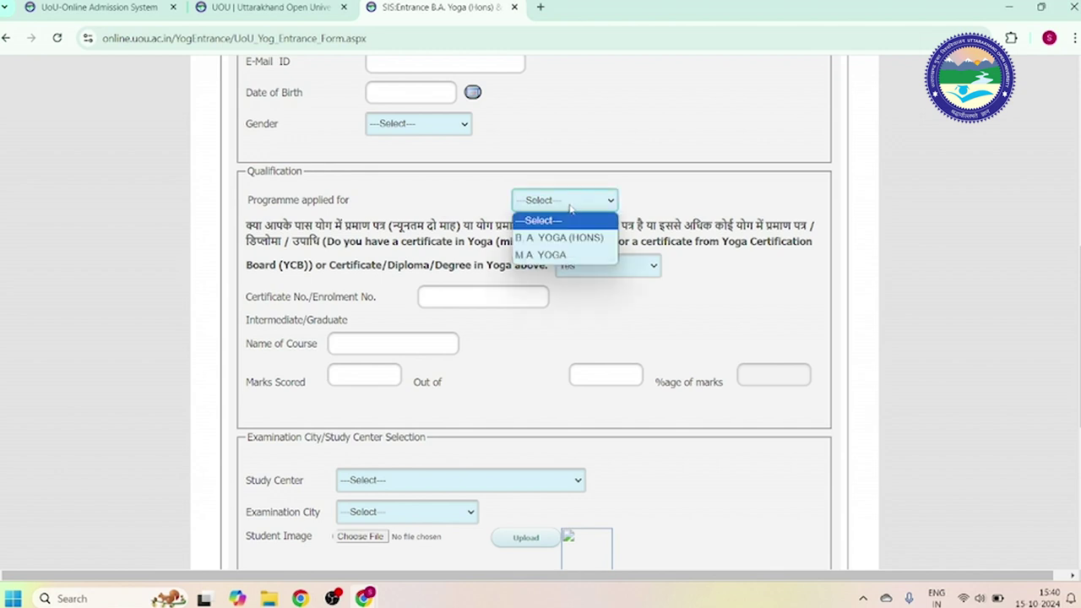
left_click(564, 207)
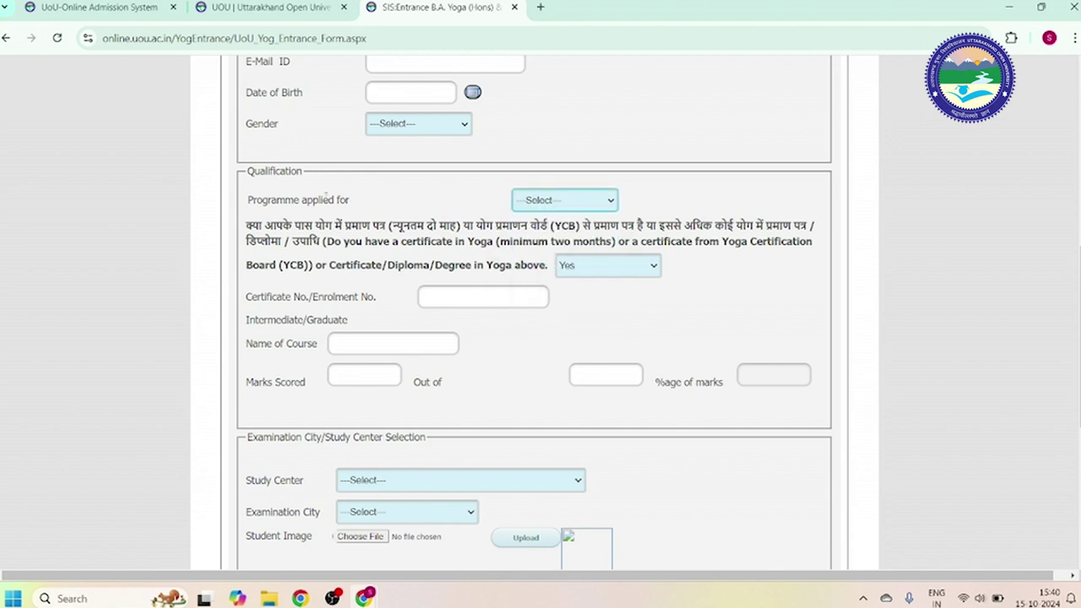
left_click(557, 200)
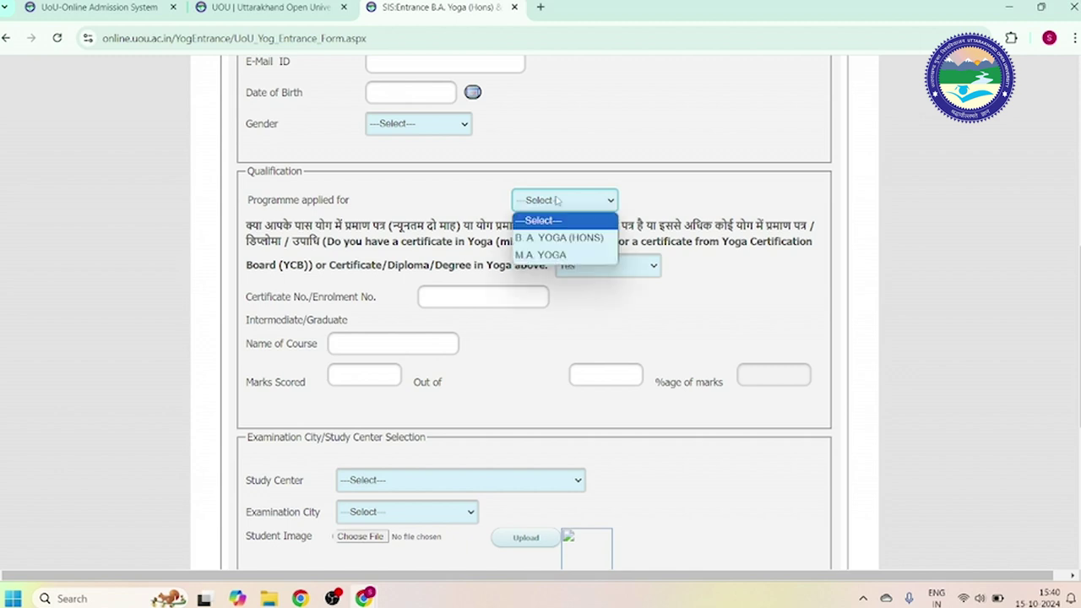
left_click(539, 238)
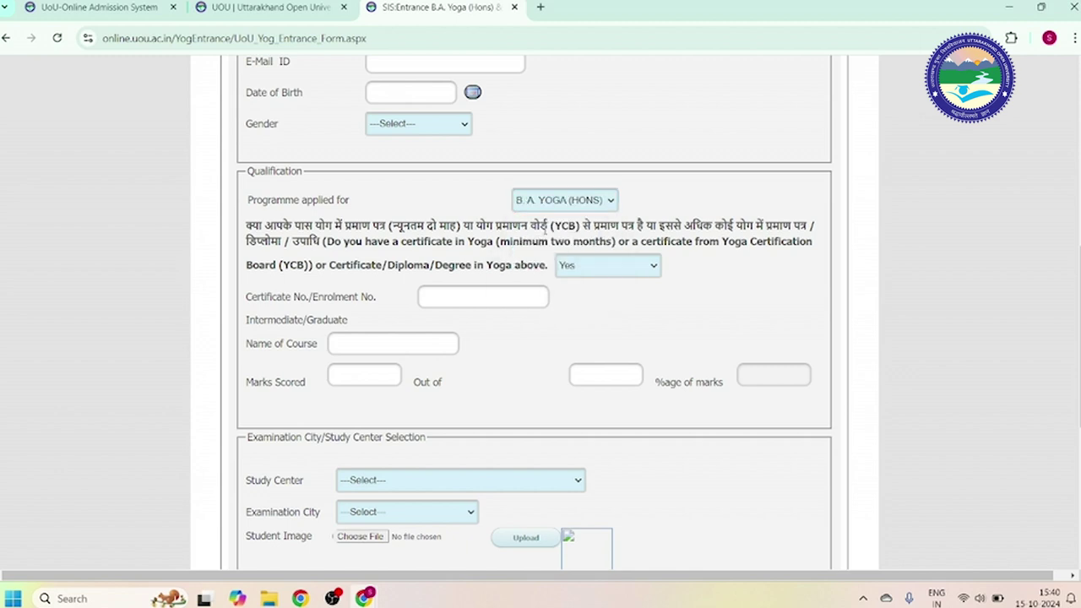
Switch the programme applied for to M.A. YOGA and back to B. A. YOGA (HONS), then examine the yoga certificate question.
left_click(570, 205)
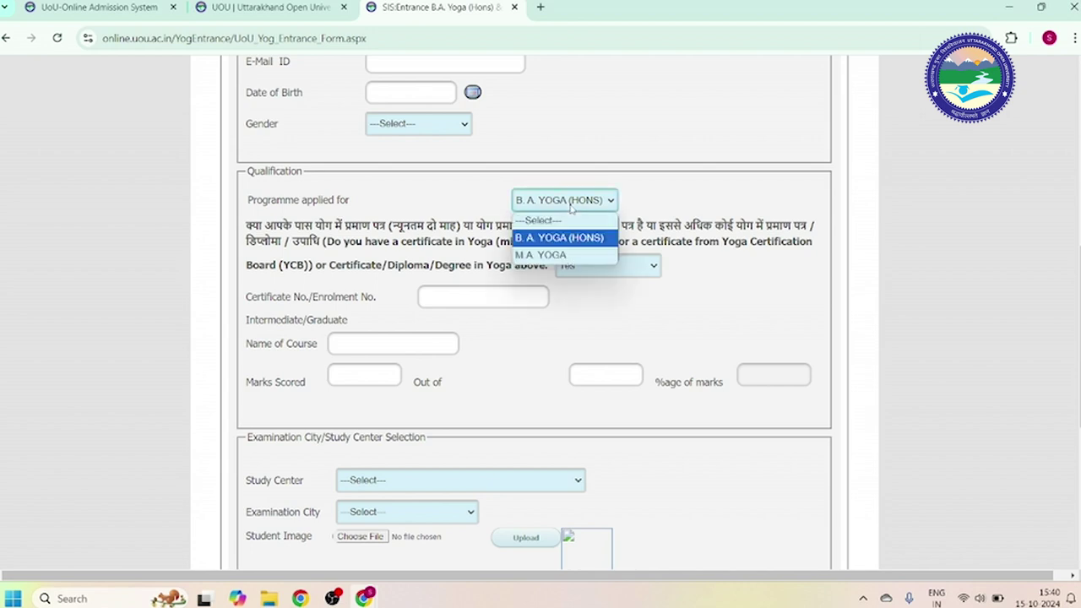
left_click(540, 255)
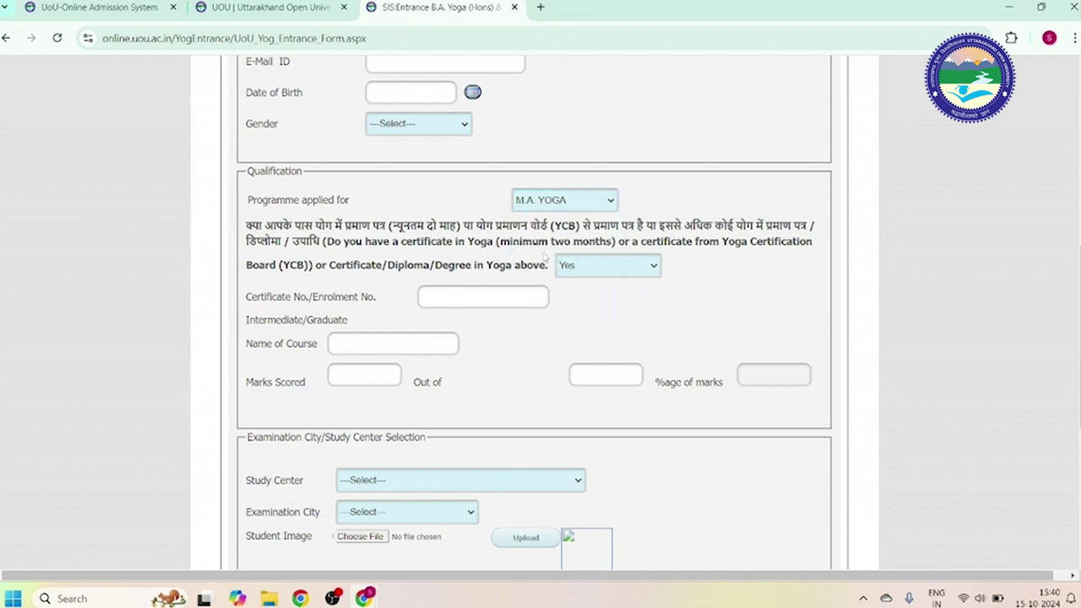
left_click(582, 199)
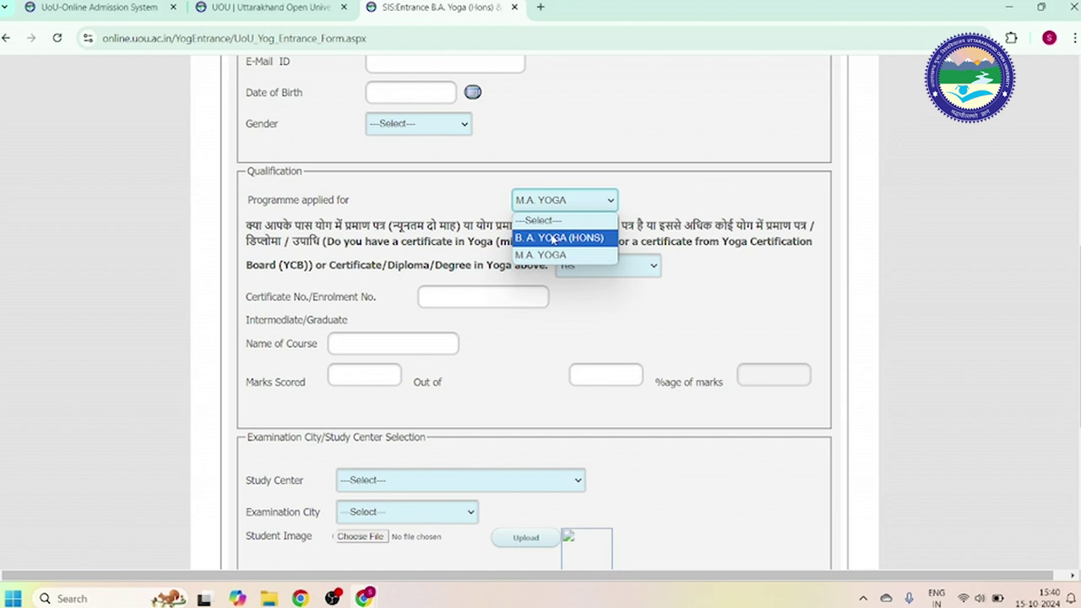
left_click(553, 240)
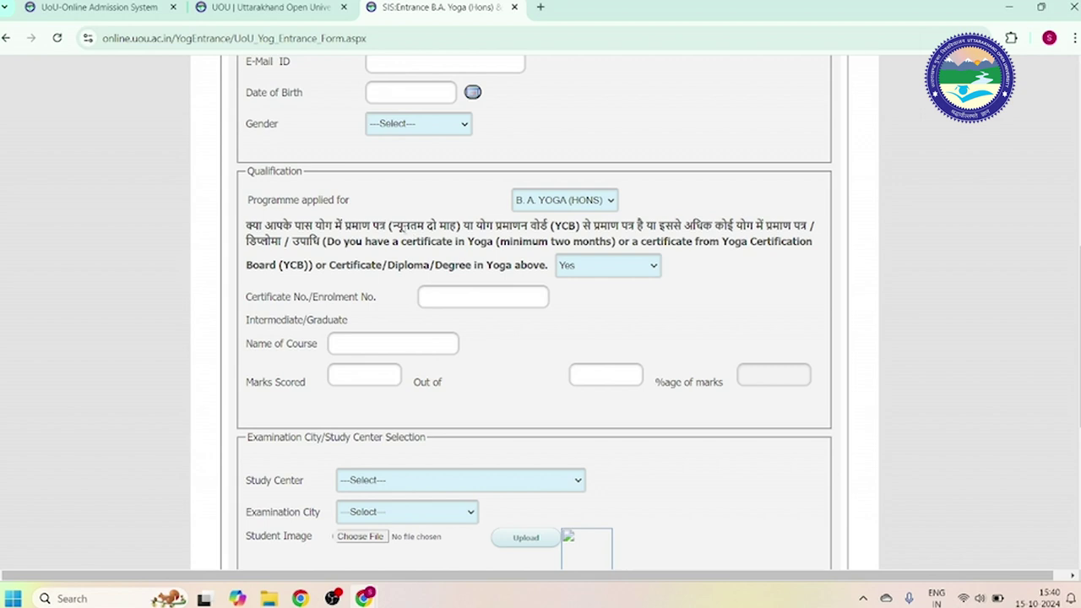
left_click_drag(400, 226, 437, 226)
left_click(455, 242)
Set the programme applied for to M.A. YOGA and examine the minimum two-month yoga certificate question.
left_click(566, 209)
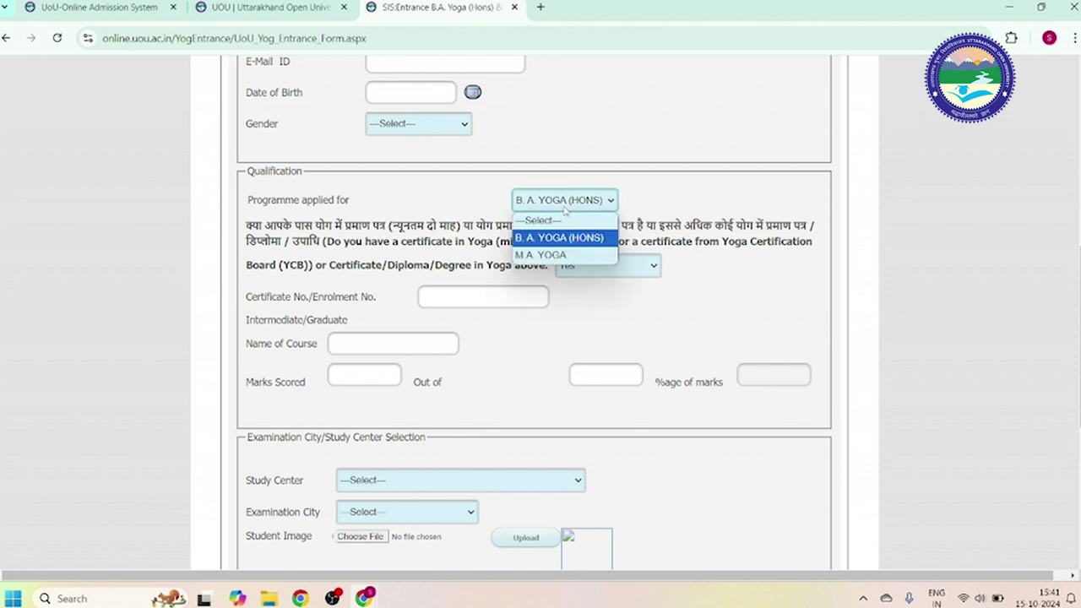
left_click(545, 257)
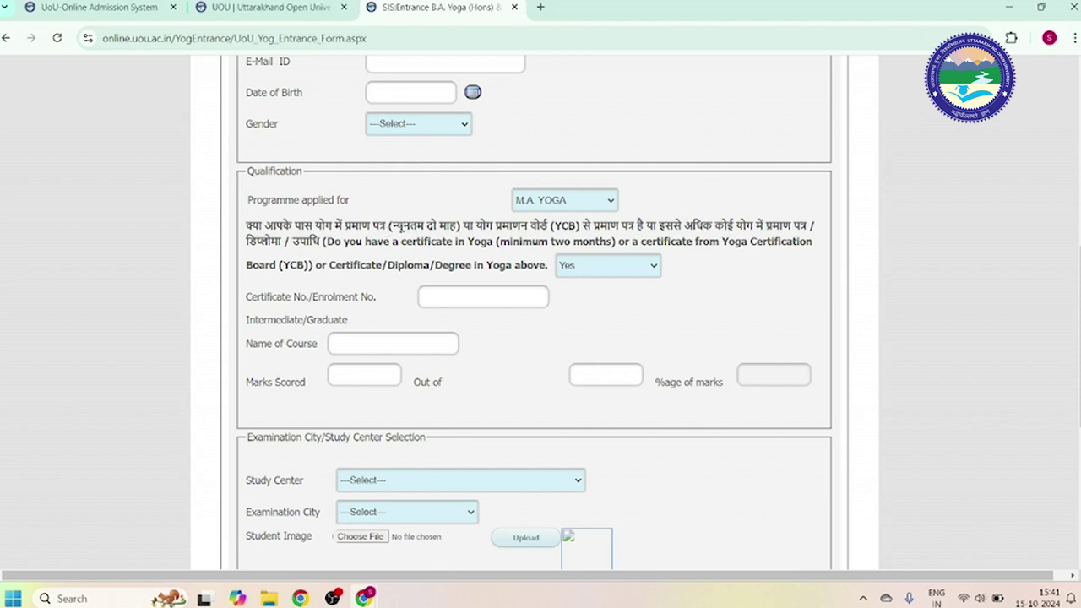
left_click_drag(402, 226, 531, 226)
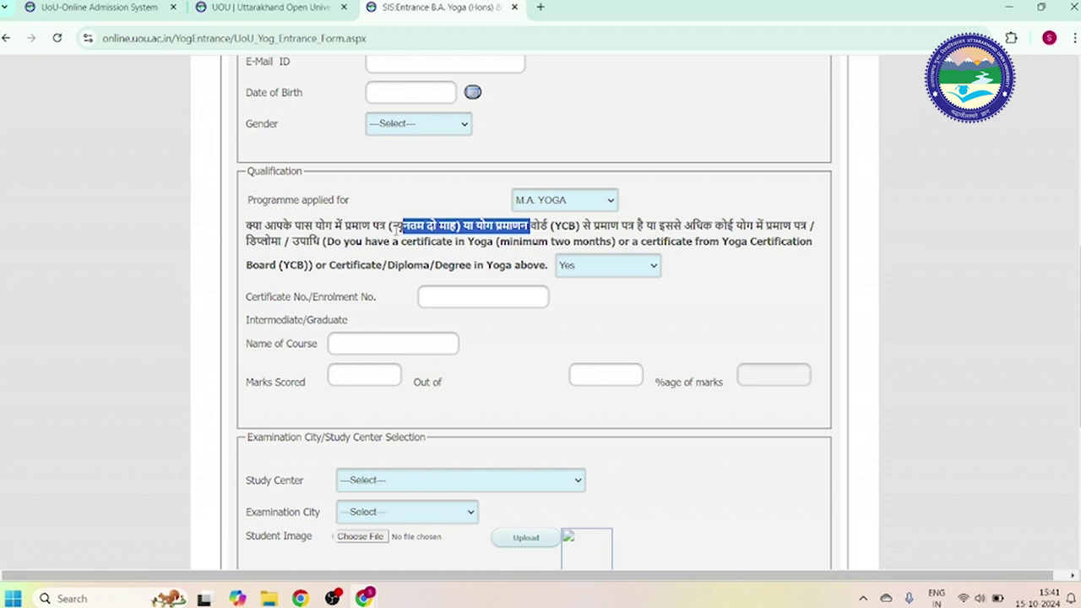
left_click(466, 240)
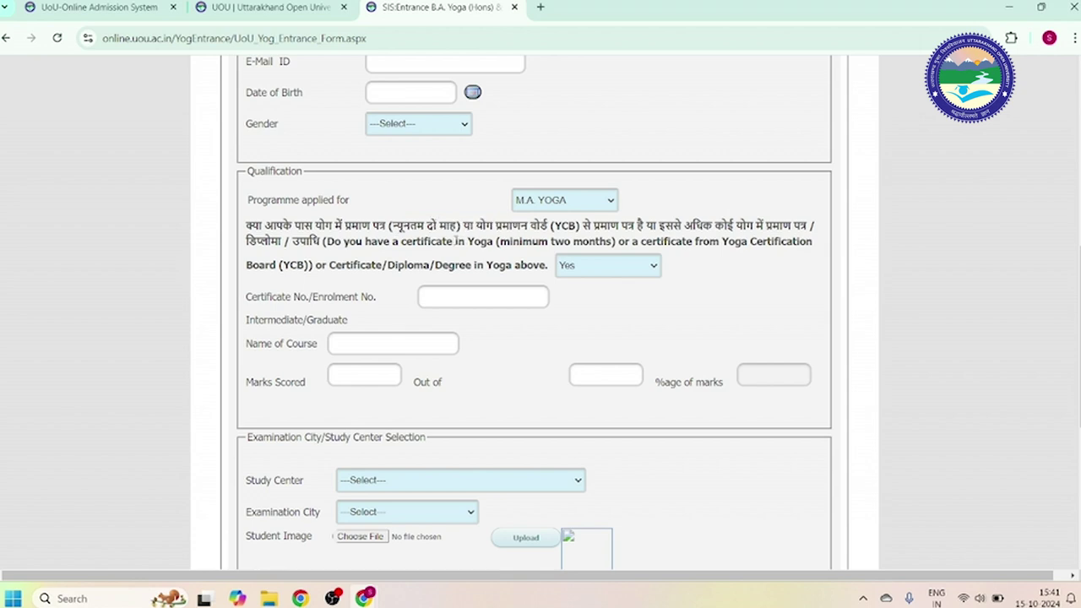
scroll(591, 239, "down", 1)
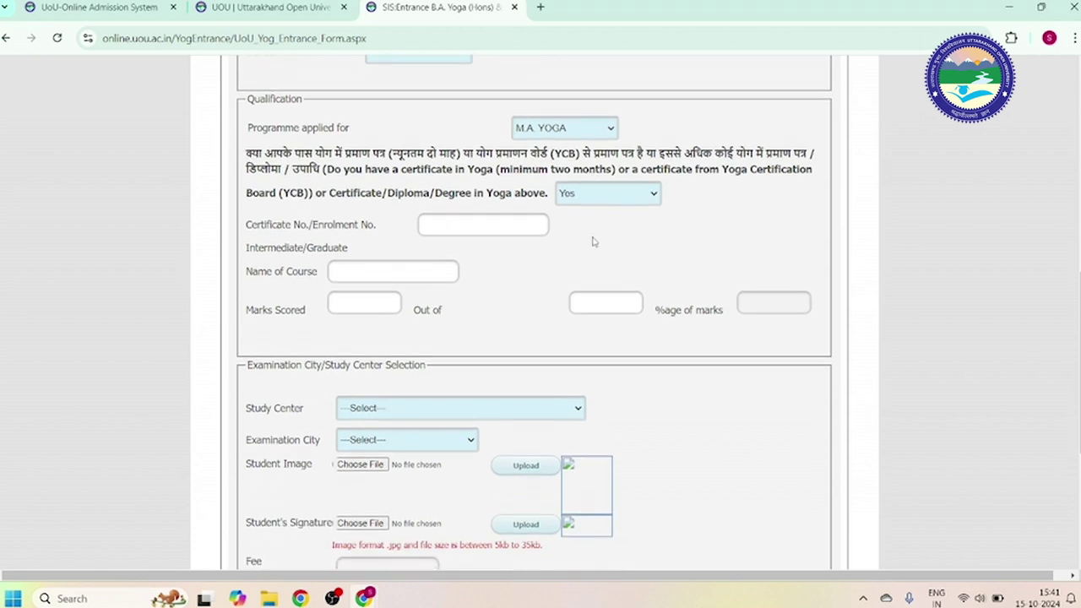
Set the yoga certificate question to No and examine the rest of the qualification and payment sections.
left_click(603, 199)
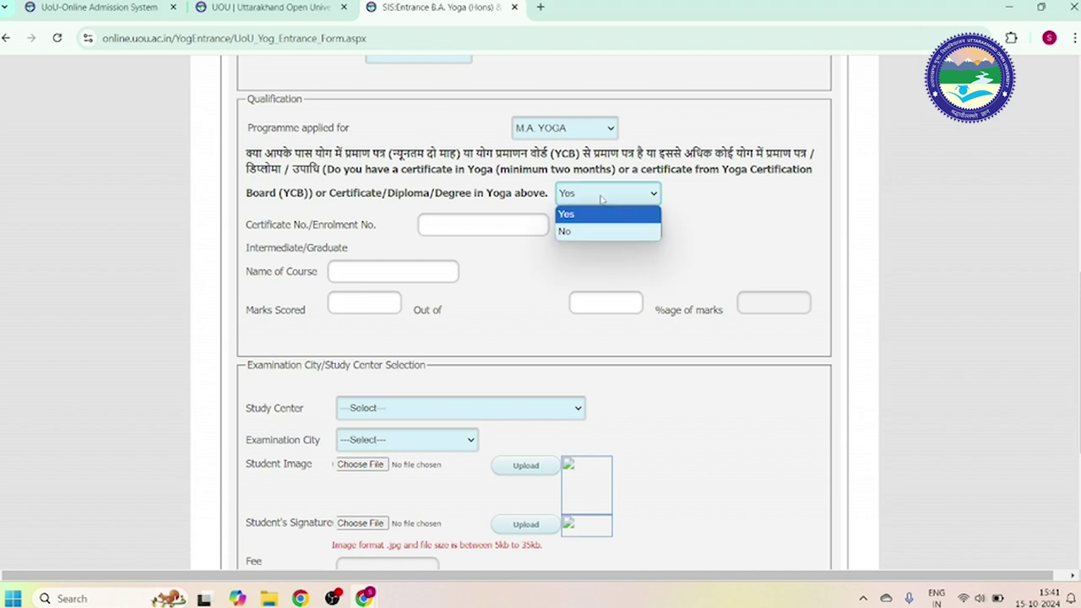
left_click(580, 231)
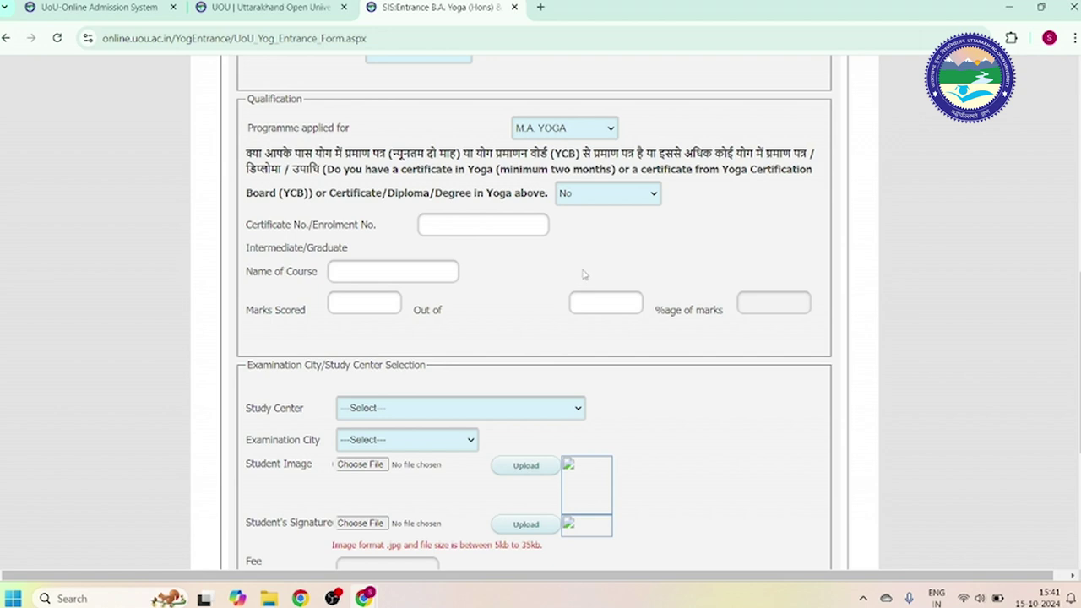
scroll(582, 274, "down", 5)
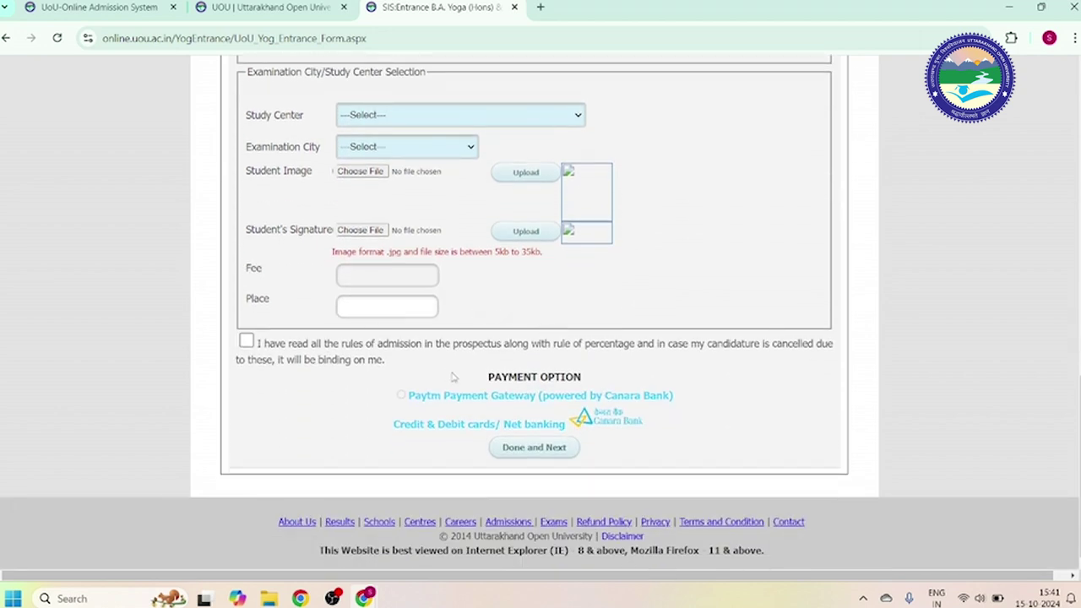
scroll(598, 336, "up", 3)
scroll(610, 280, "up", 1)
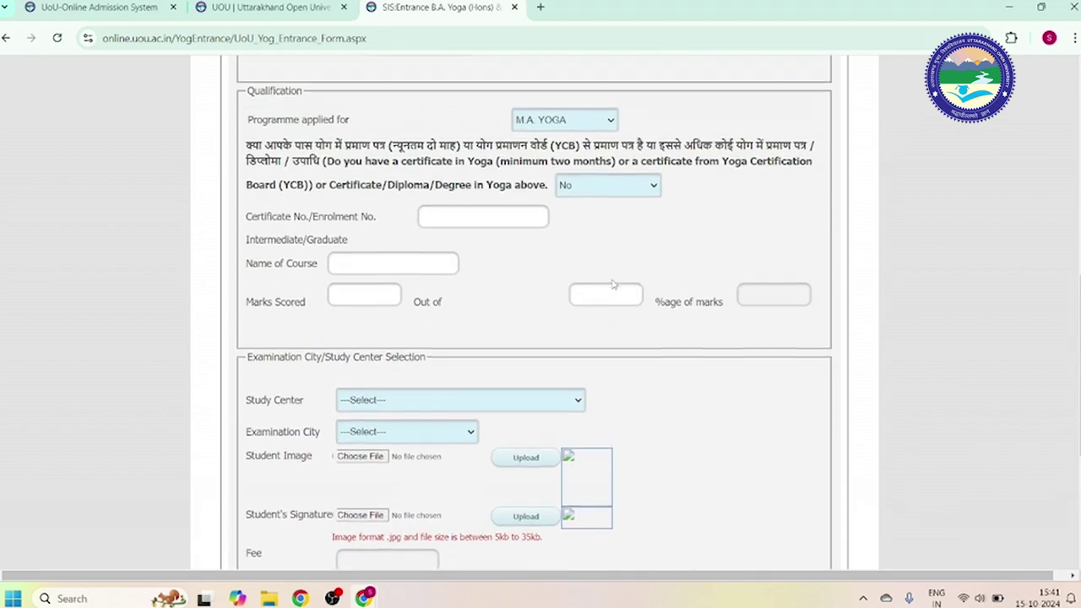
scroll(607, 354, "down", 4)
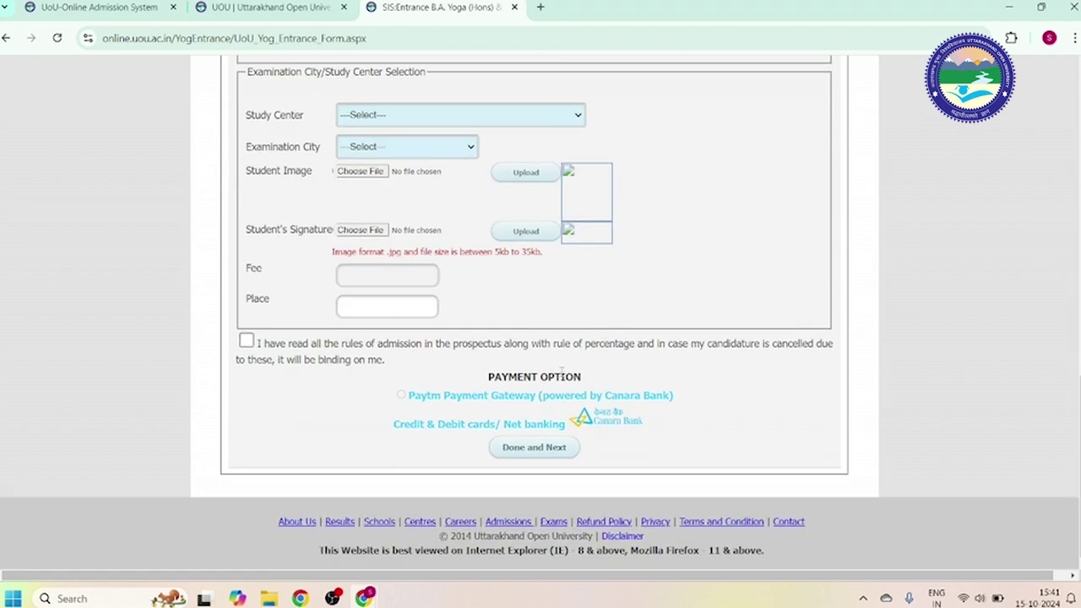
scroll(613, 309, "up", 3)
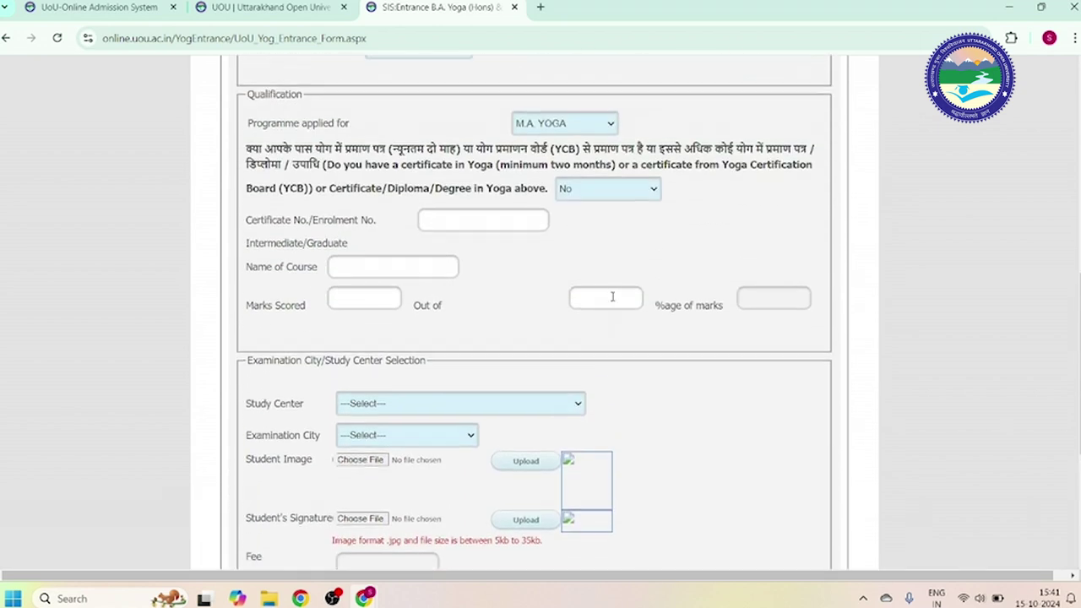
Set the yoga certificate question to Yes and go through the empty certificate/enrolment number and course name fields.
left_click(594, 195)
left_click(598, 214)
left_click(473, 224)
left_click(450, 219)
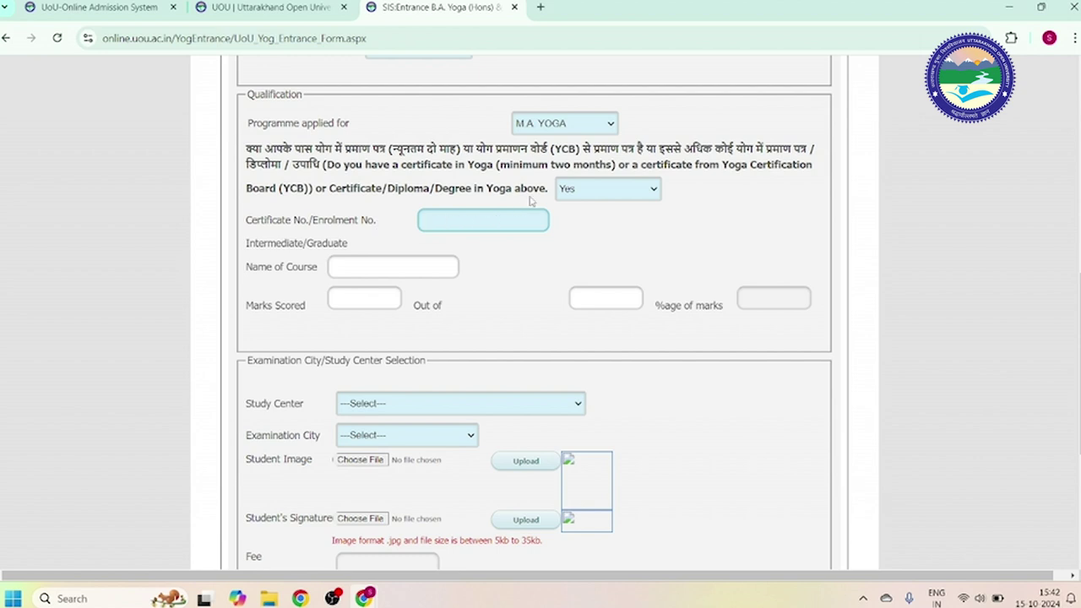
left_click(355, 267)
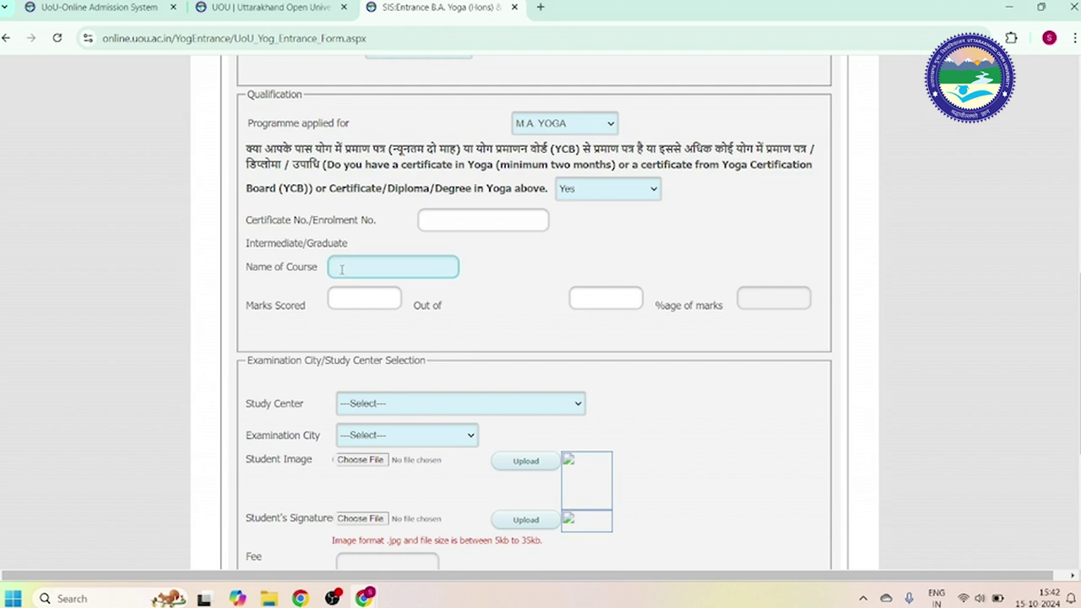
Set the programme applied for to B. A. YOGA (HONS), and examine the minimum two-month certificate wording and the course name field.
left_click(564, 125)
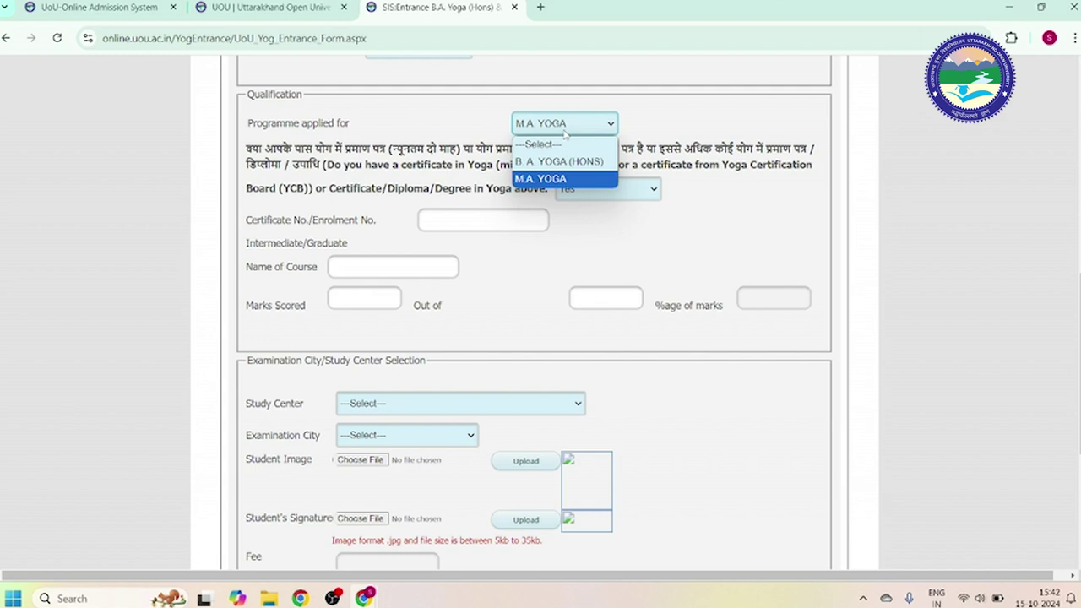
left_click(547, 161)
left_click(347, 269)
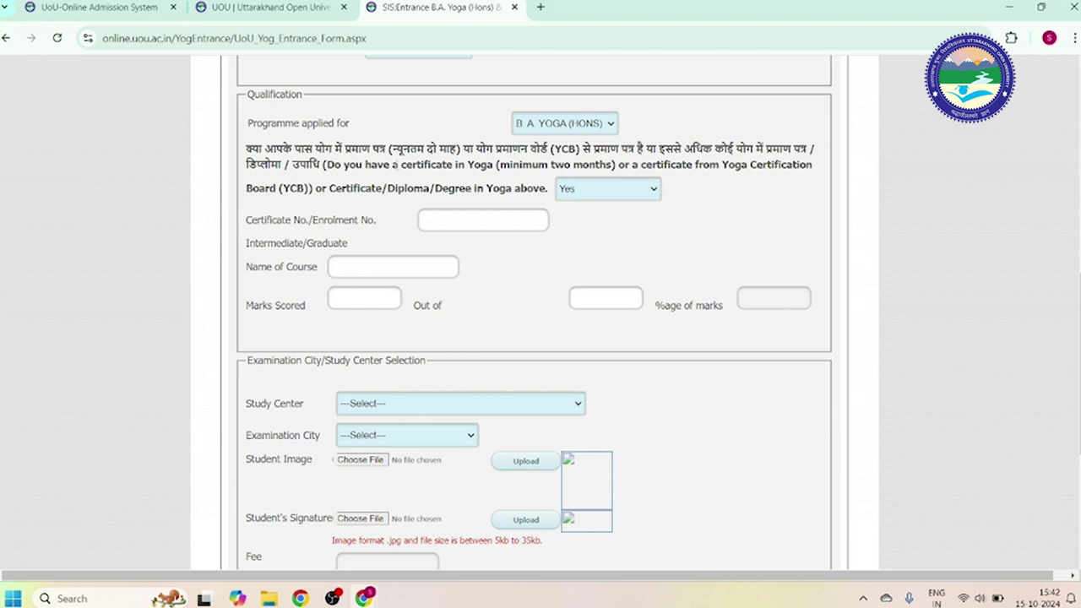
left_click_drag(396, 149, 447, 149)
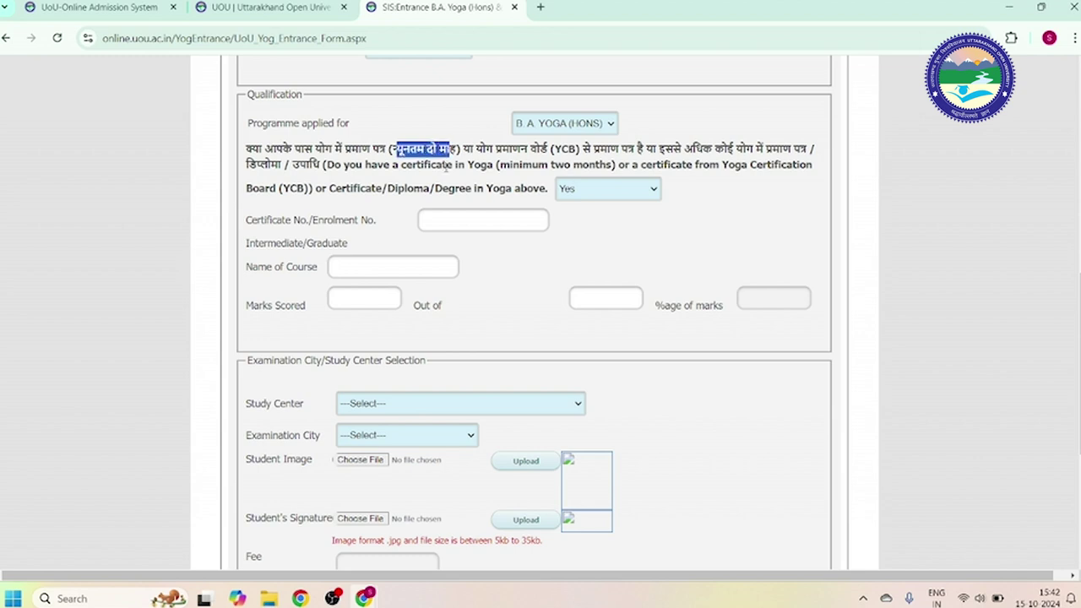
left_click(347, 266)
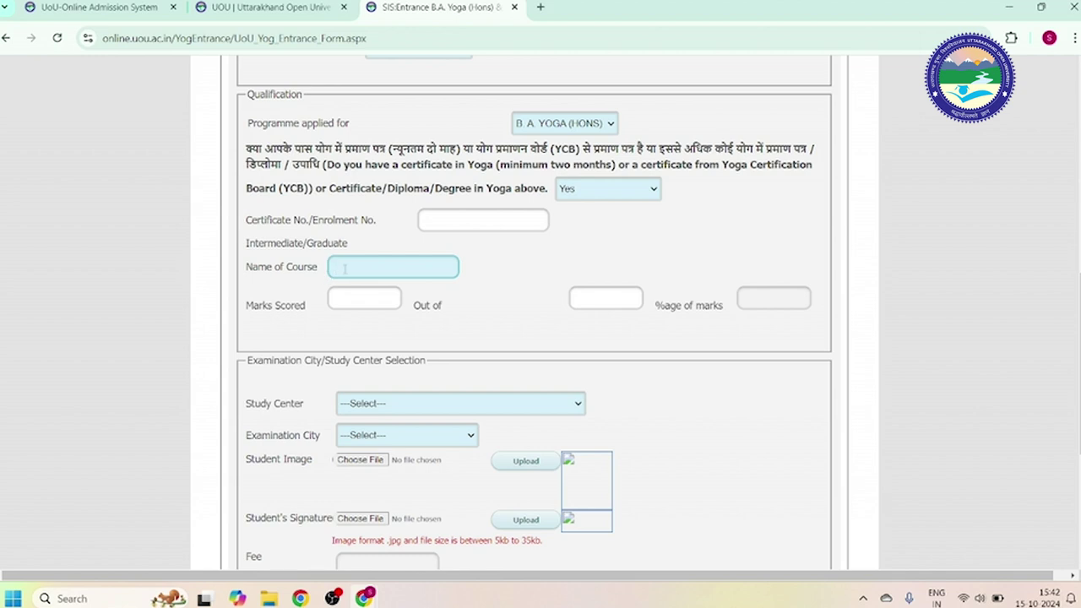
Examine the marks scored, out of and percentage of marks fields without filling them in.
left_click(367, 302)
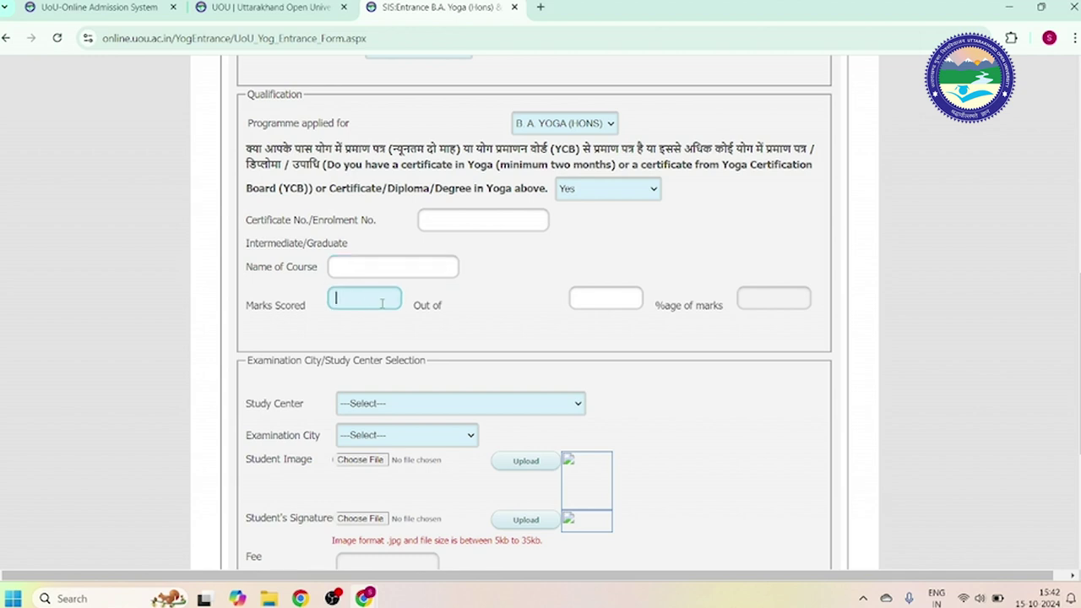
left_click(588, 302)
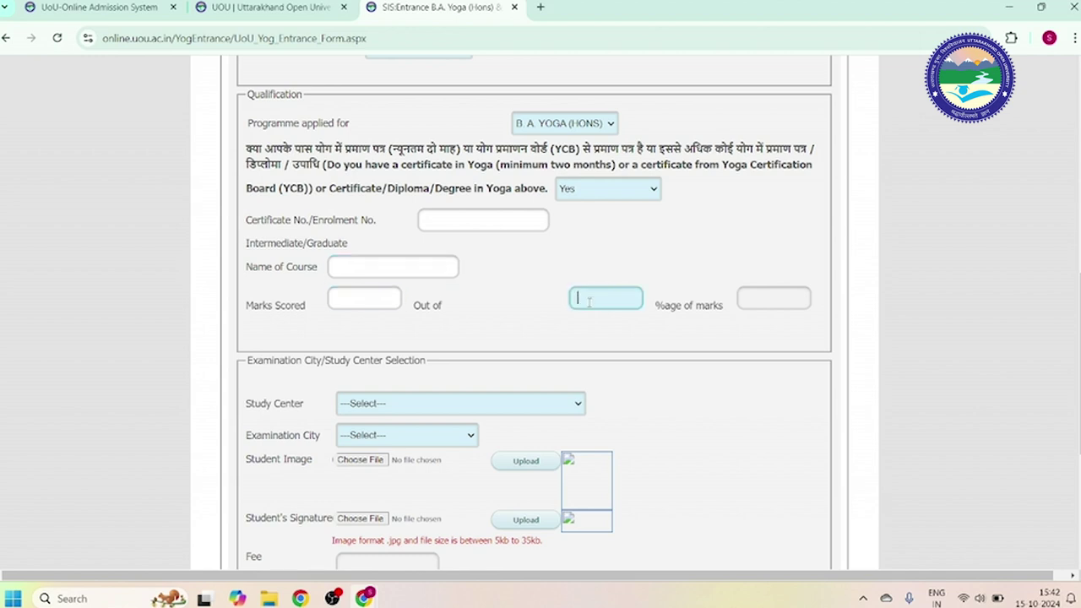
left_click(757, 304)
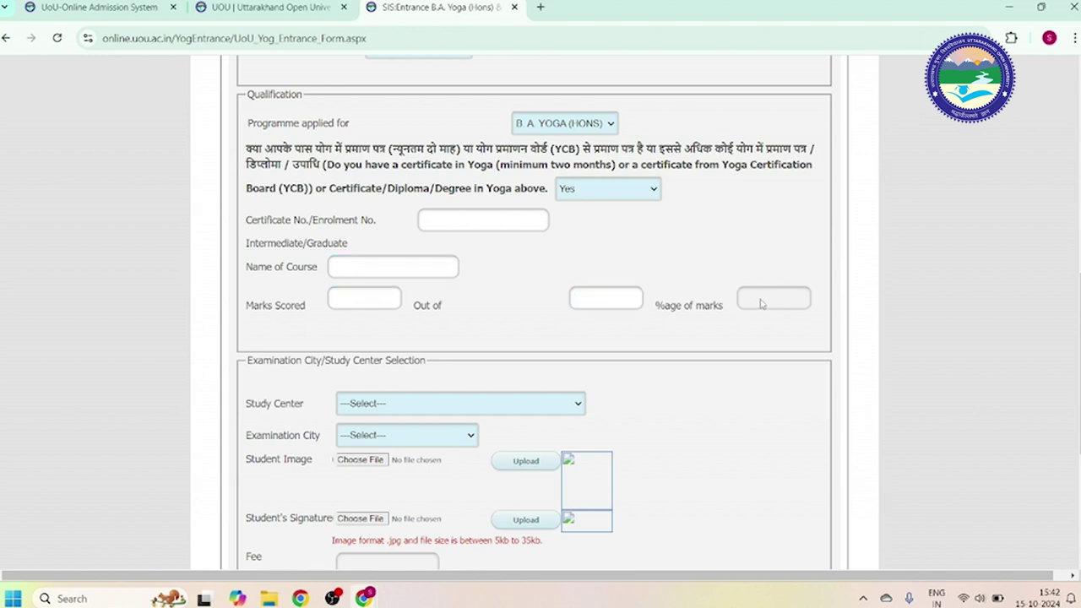
left_click(371, 297)
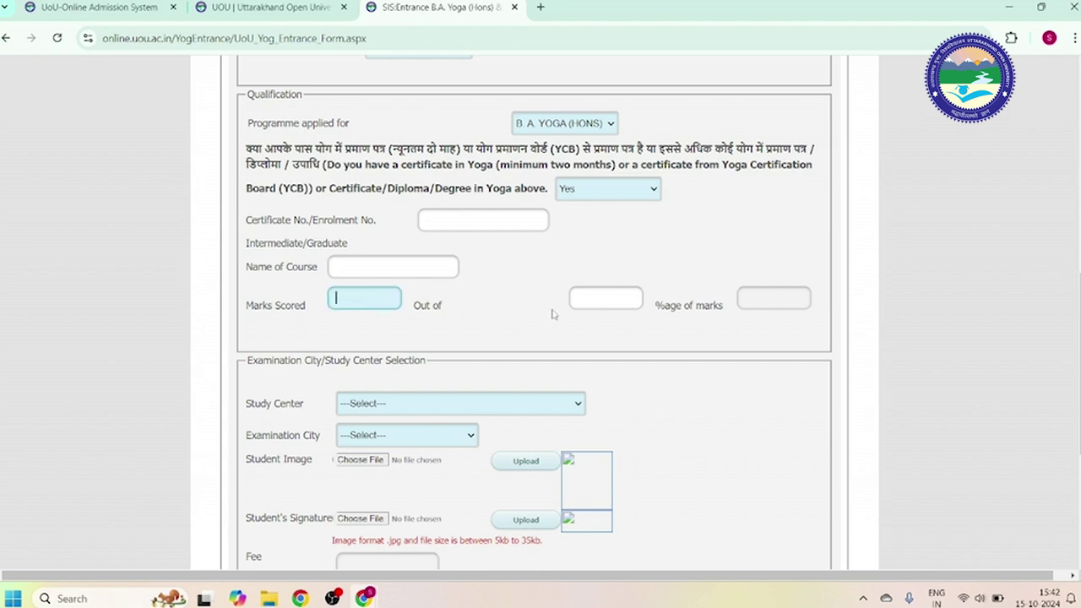
left_click(587, 296)
left_click(764, 305)
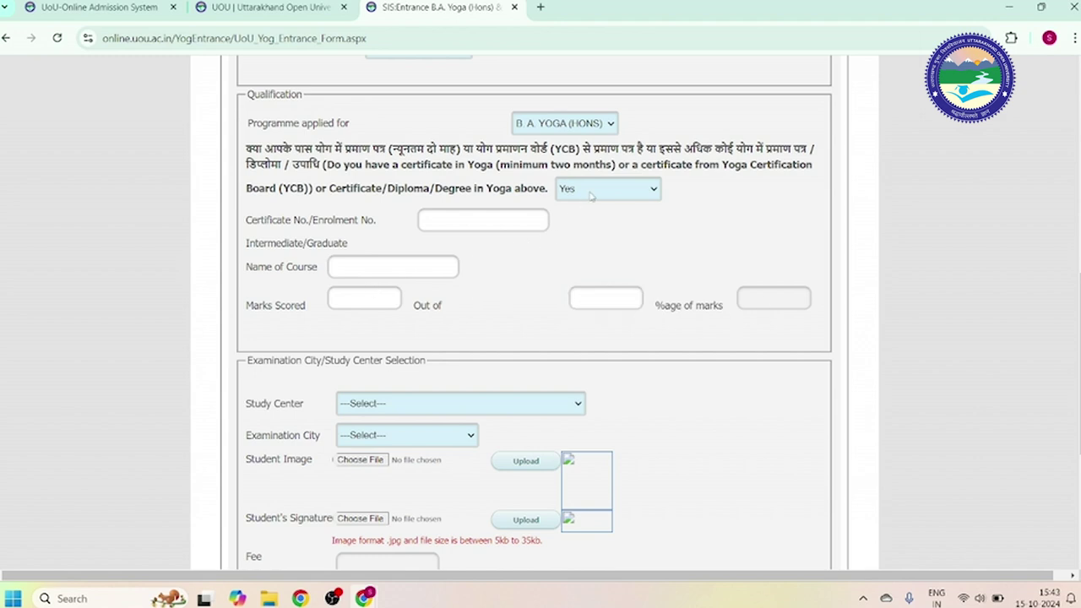
Set the programme applied for to M.A. YOGA and go through the empty course name and marks fields.
left_click(574, 128)
left_click(553, 178)
left_click(350, 266)
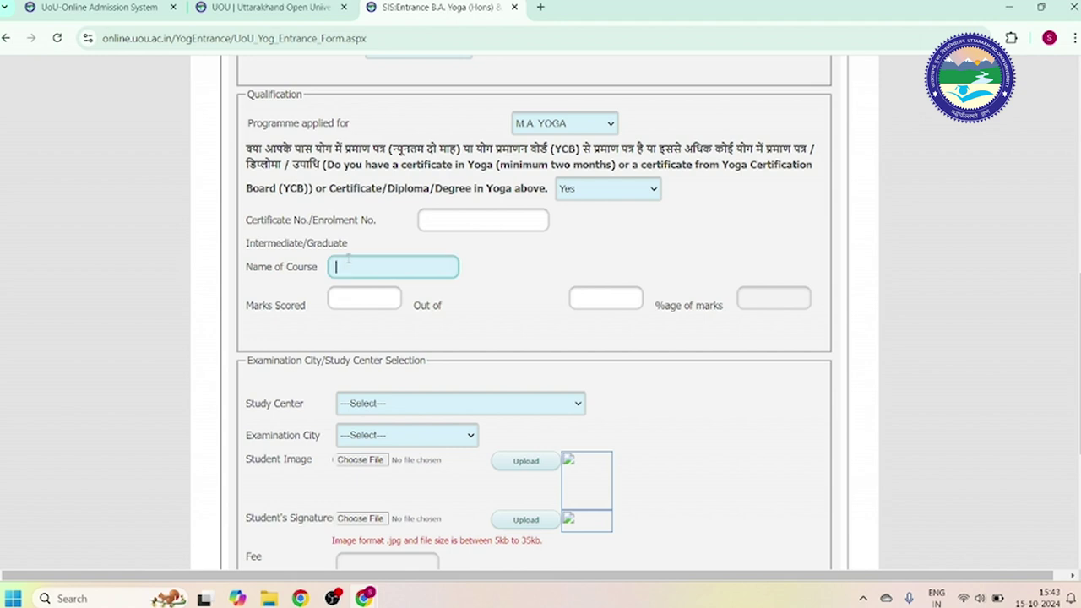
scroll(412, 262, "down", 1)
left_click(353, 224)
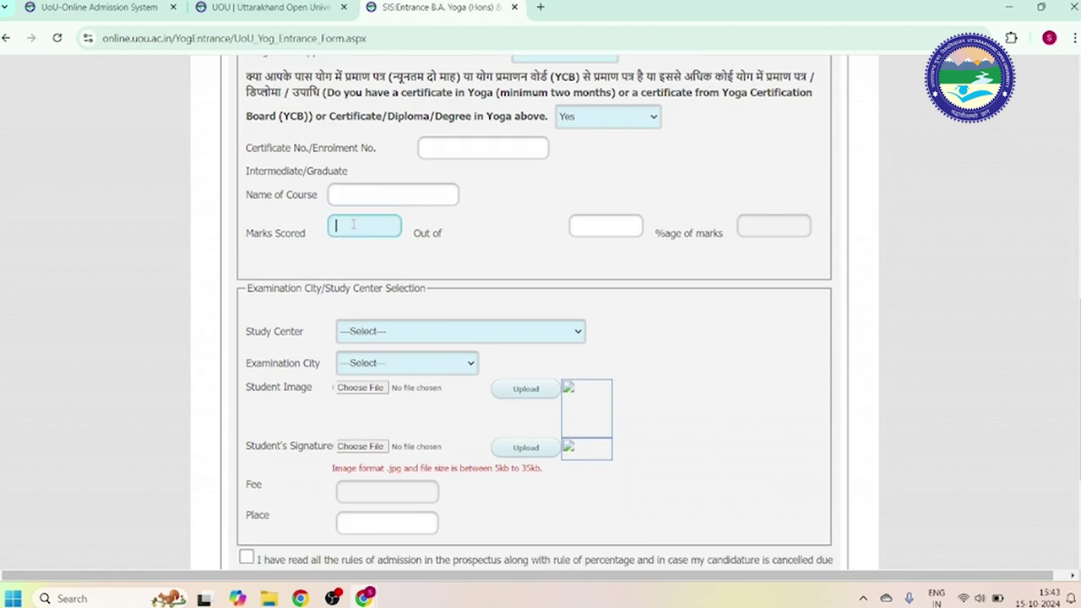
left_click(579, 225)
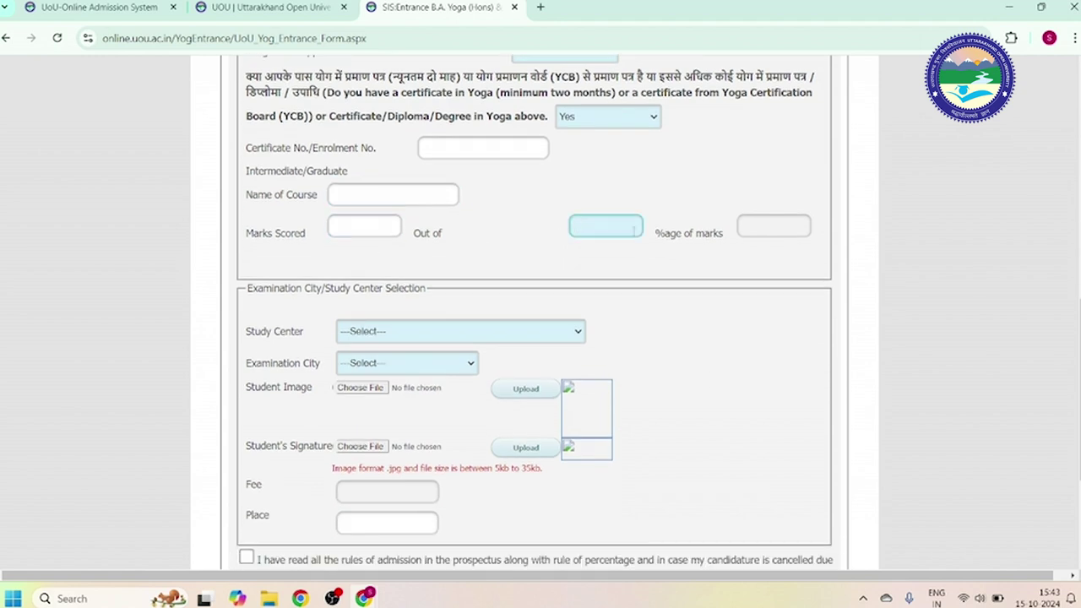
left_click(758, 228)
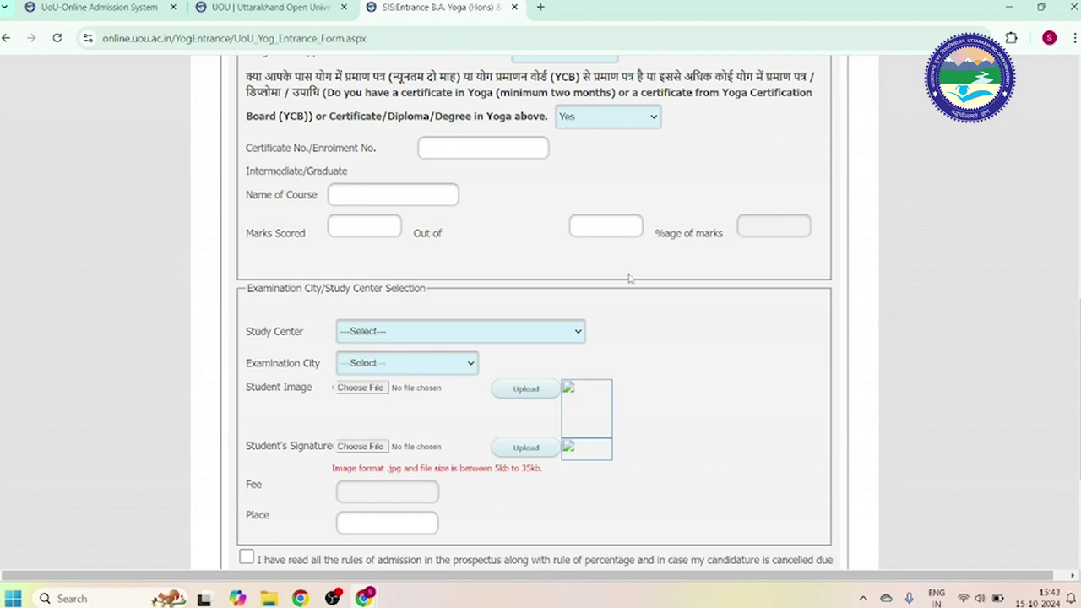
Set the study center to 16000-U.O.U. Model Study Center and the examination city to Haldwani.
scroll(628, 278, "down", 1)
left_click(477, 263)
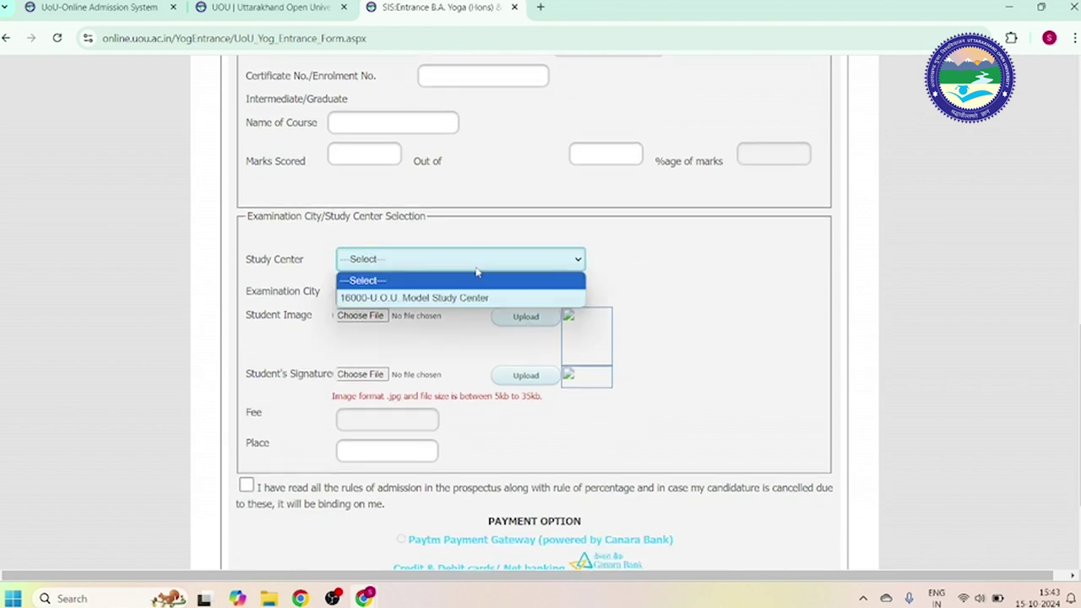
left_click(433, 298)
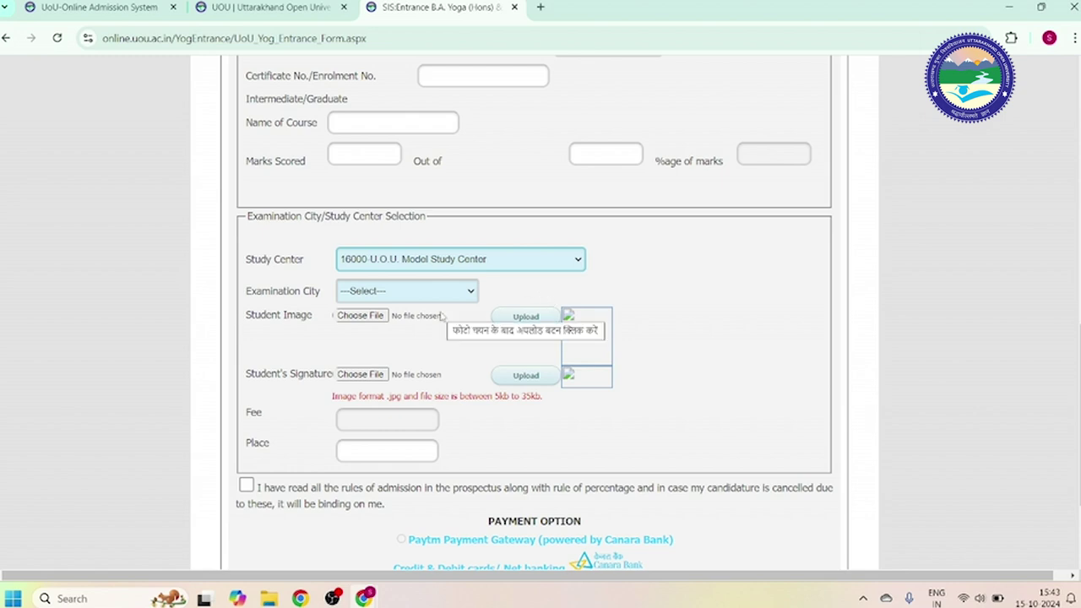
scroll(467, 290, "down", 1)
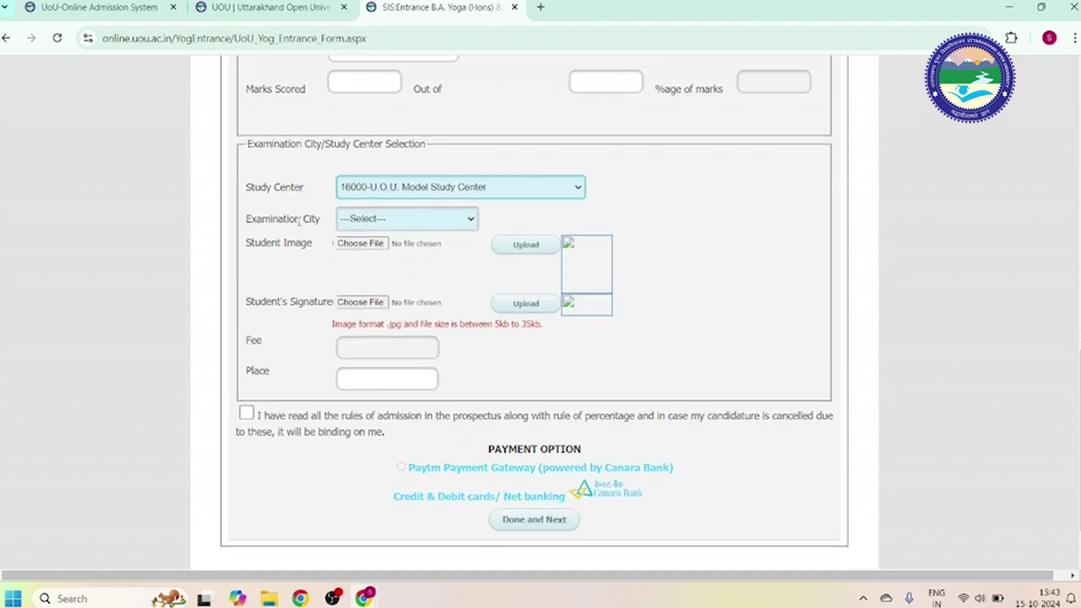
left_click(399, 222)
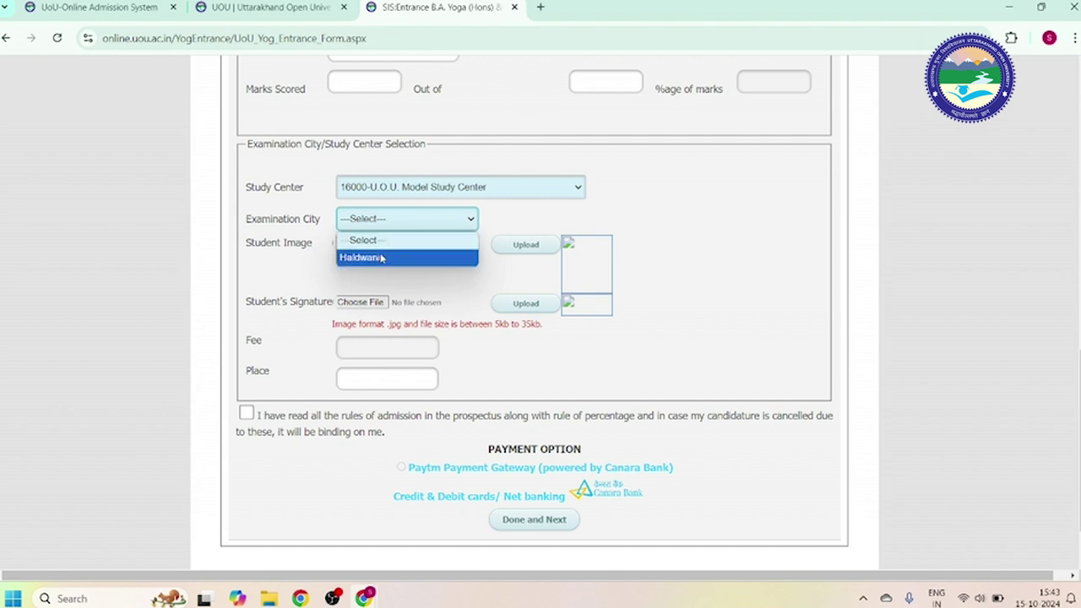
left_click(377, 260)
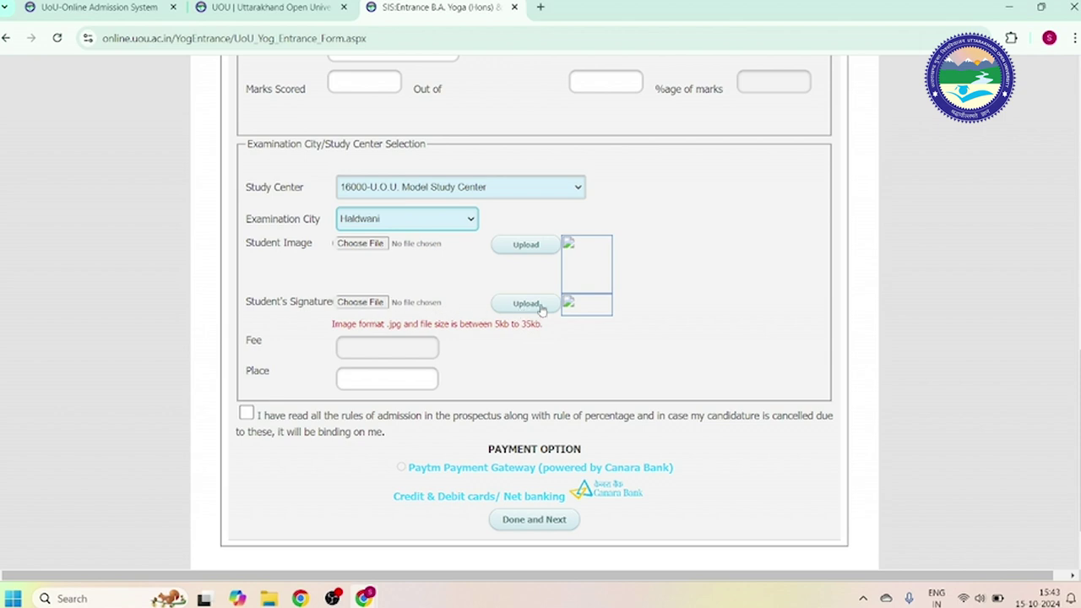
Try to submit the form with the admission rules accepted and Paytm Payment Gateway (powered by Canara Bank) chosen, leaving the place empty.
scroll(397, 334, "down", 1)
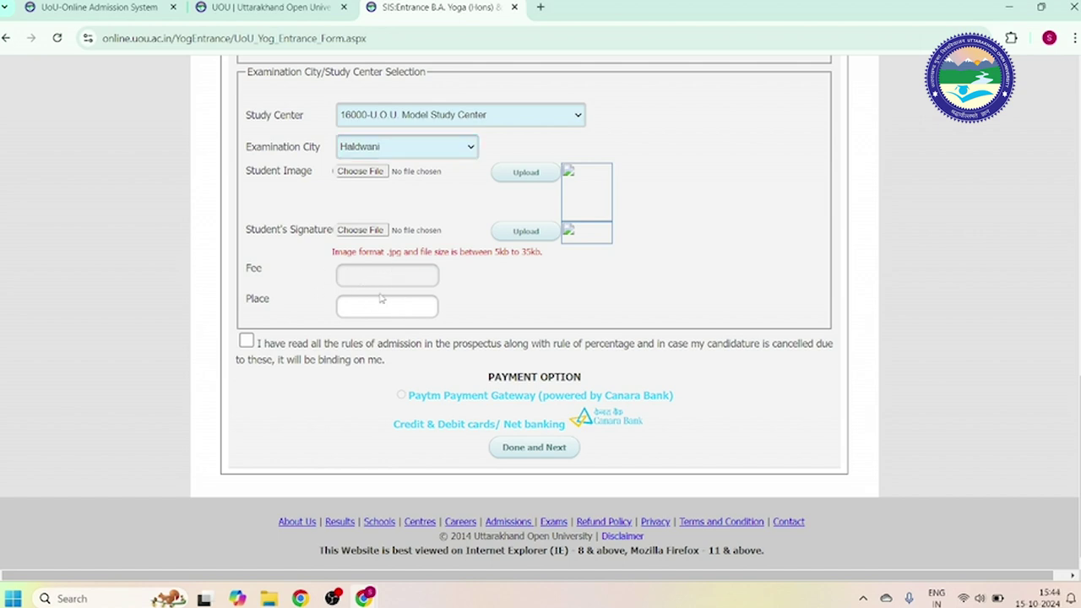
left_click(363, 305)
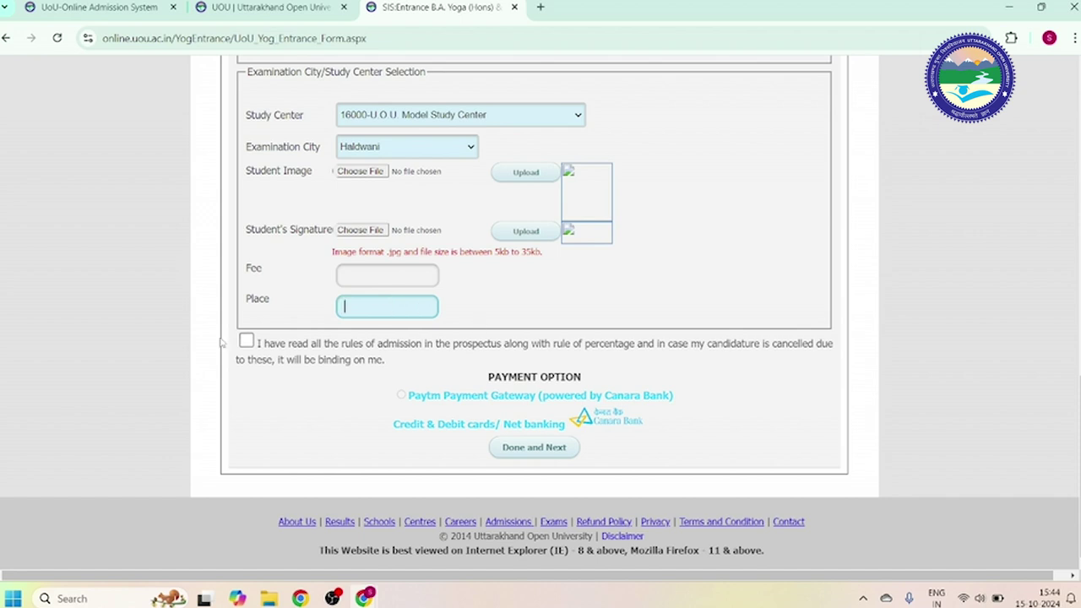
left_click(249, 347)
left_click(248, 344)
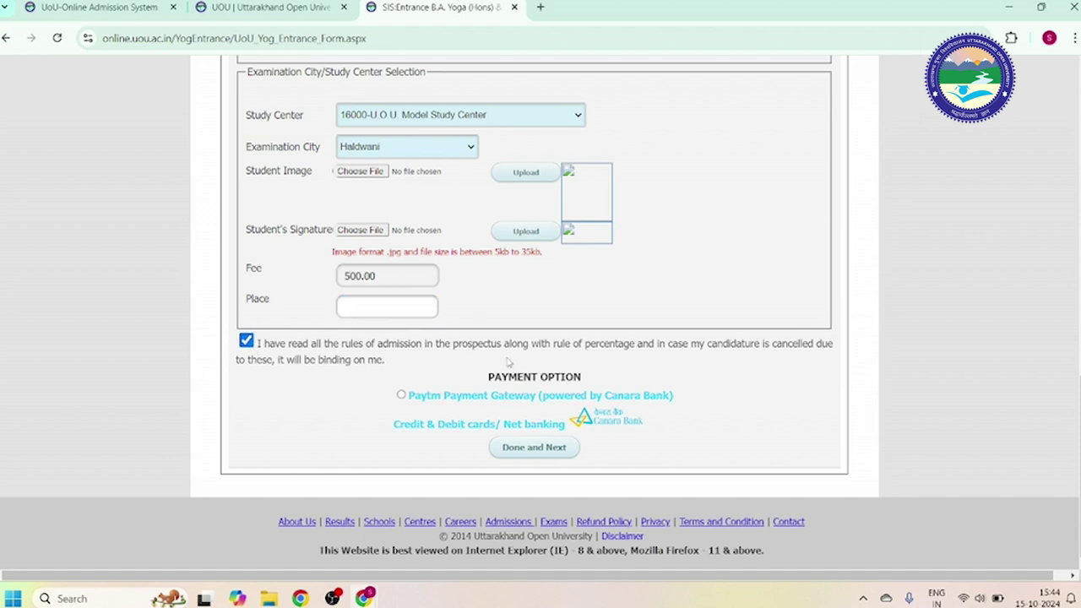
left_click(401, 395)
left_click(530, 456)
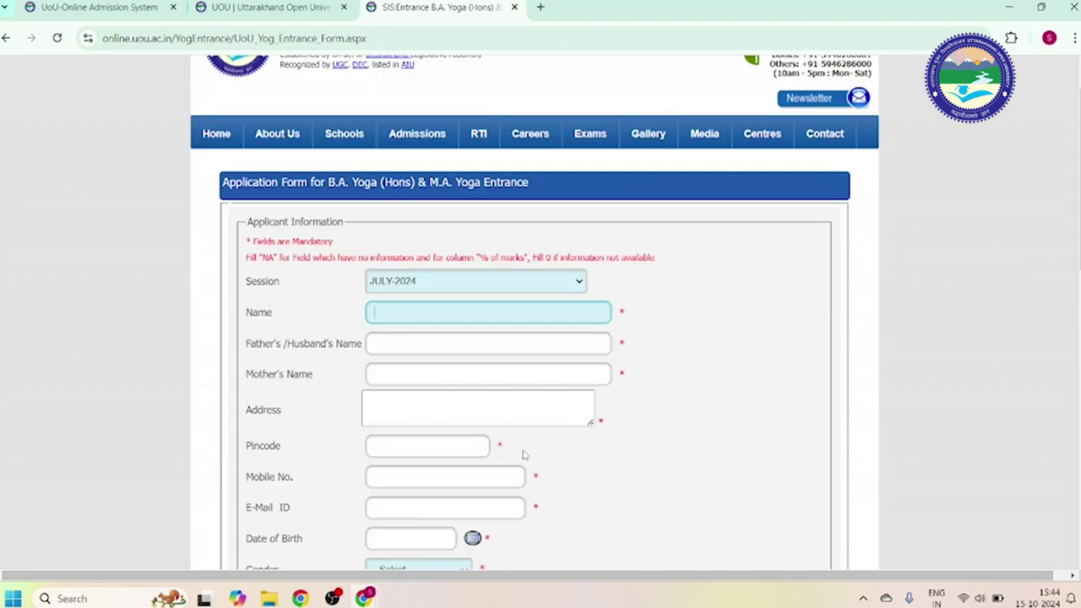
Examine the validation marks beside the required fields, from the applicant information to the payment option.
scroll(526, 442, "down", 4)
scroll(531, 284, "down", 3)
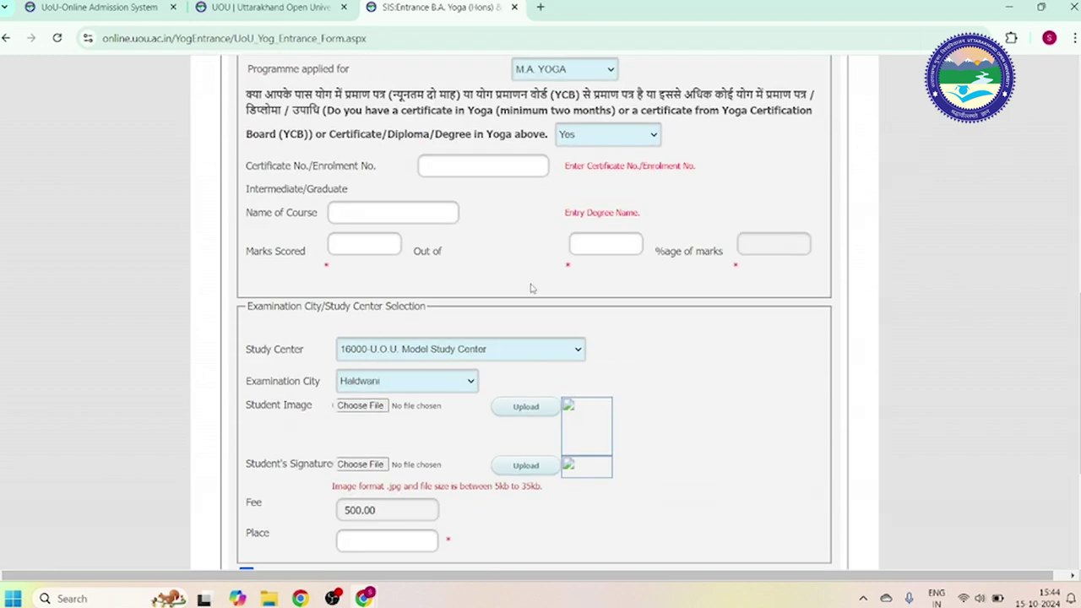
scroll(532, 279, "down", 3)
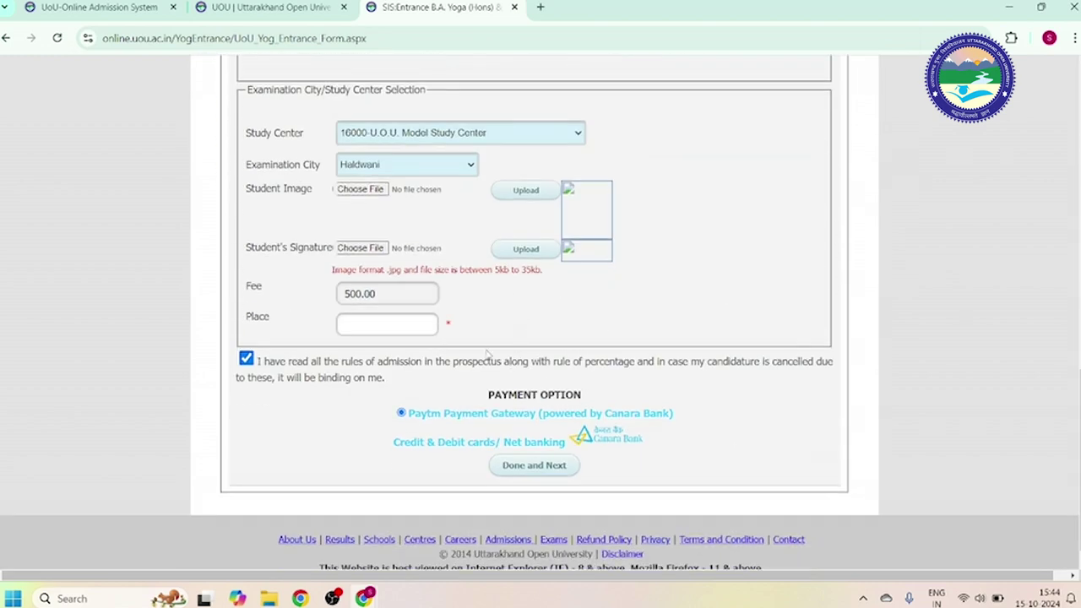
scroll(486, 348, "up", 2)
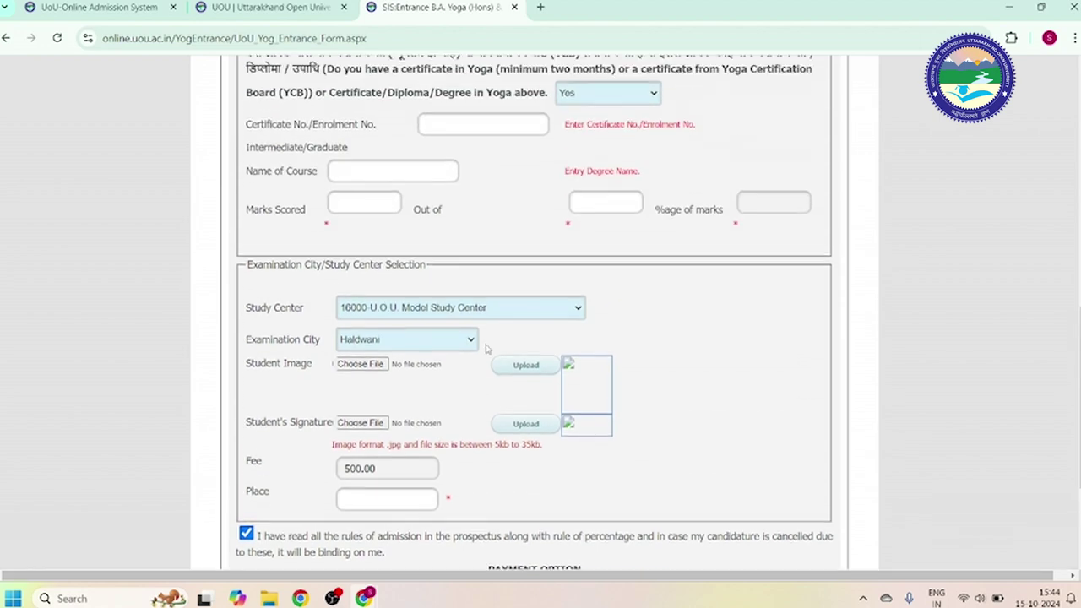
scroll(497, 321, "down", 2)
scroll(498, 321, "up", 2)
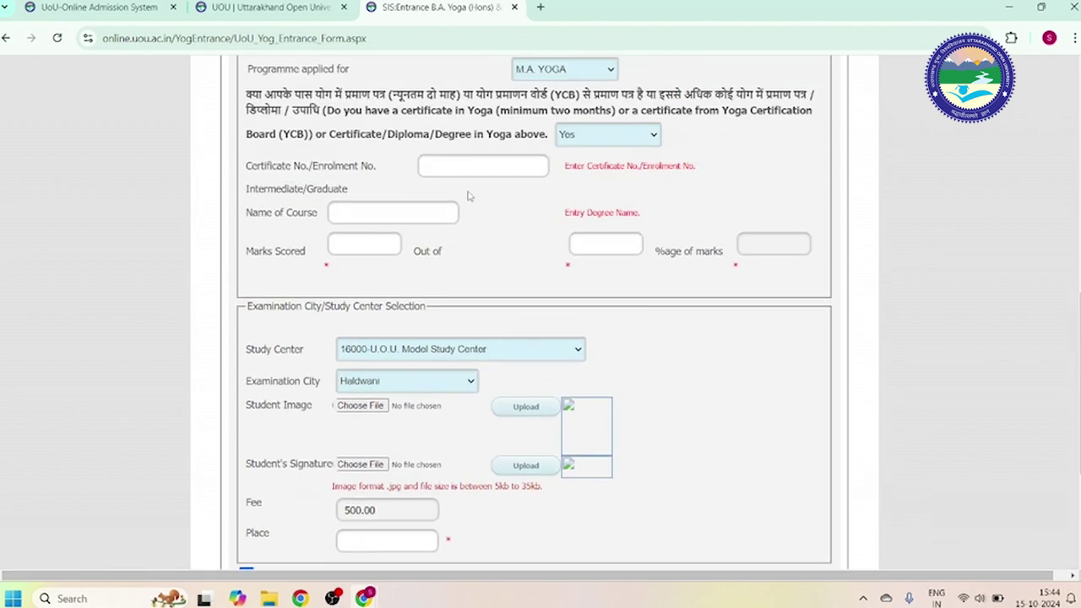
scroll(519, 266, "up", 10)
scroll(532, 255, "down", 1)
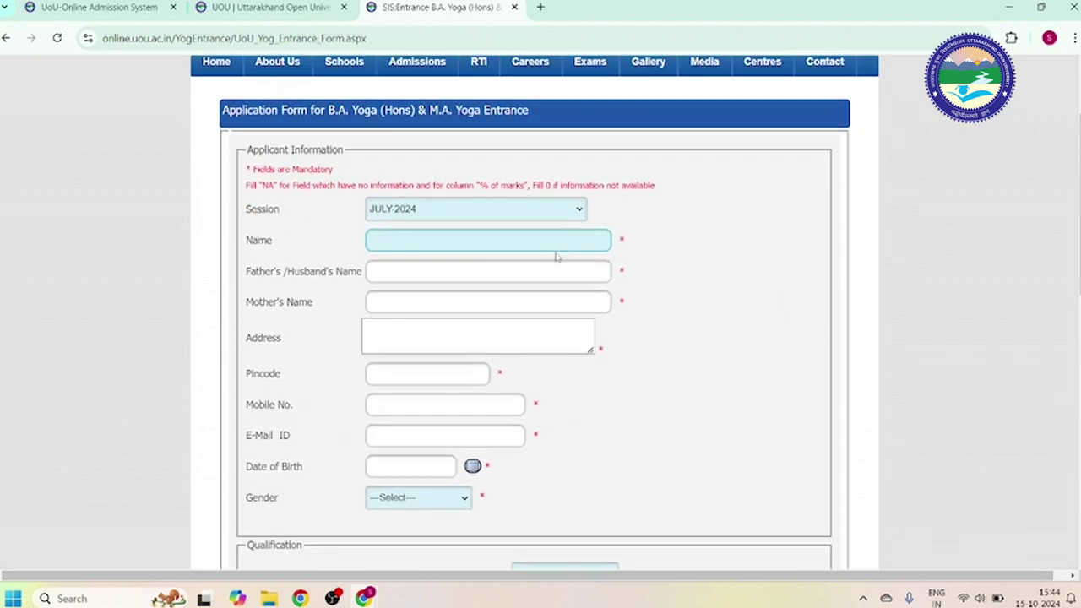
scroll(541, 363, "down", 1)
scroll(537, 367, "down", 10)
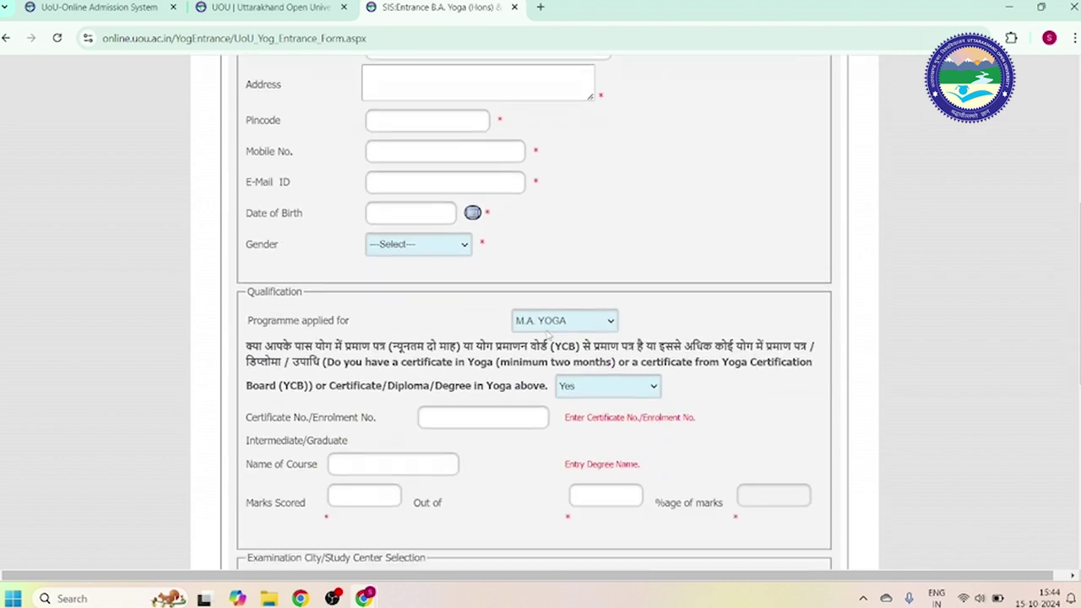
scroll(637, 332, "down", 2)
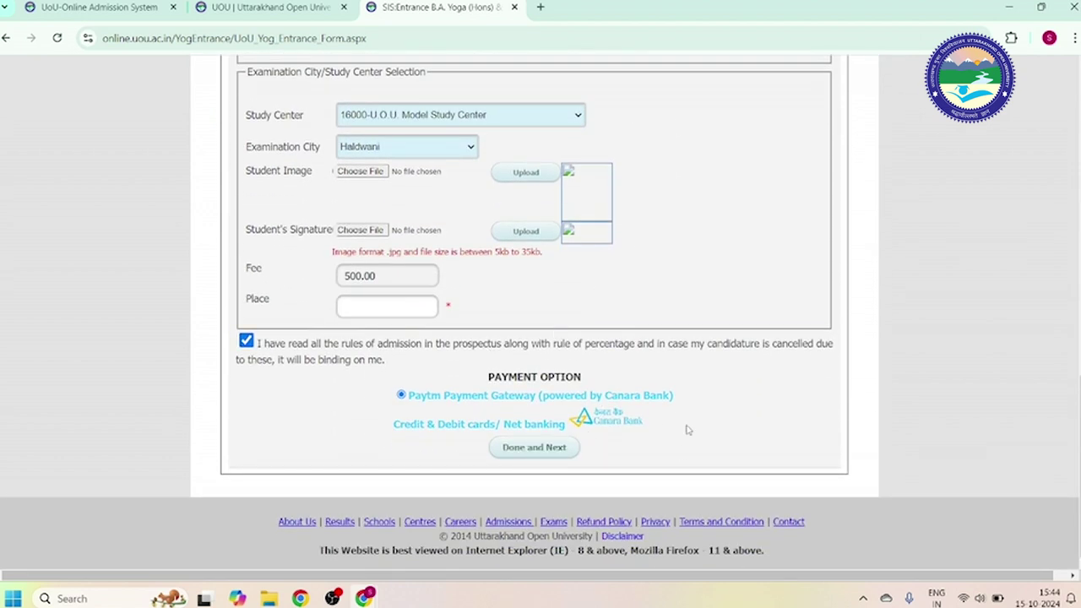
scroll(667, 424, "up", 10)
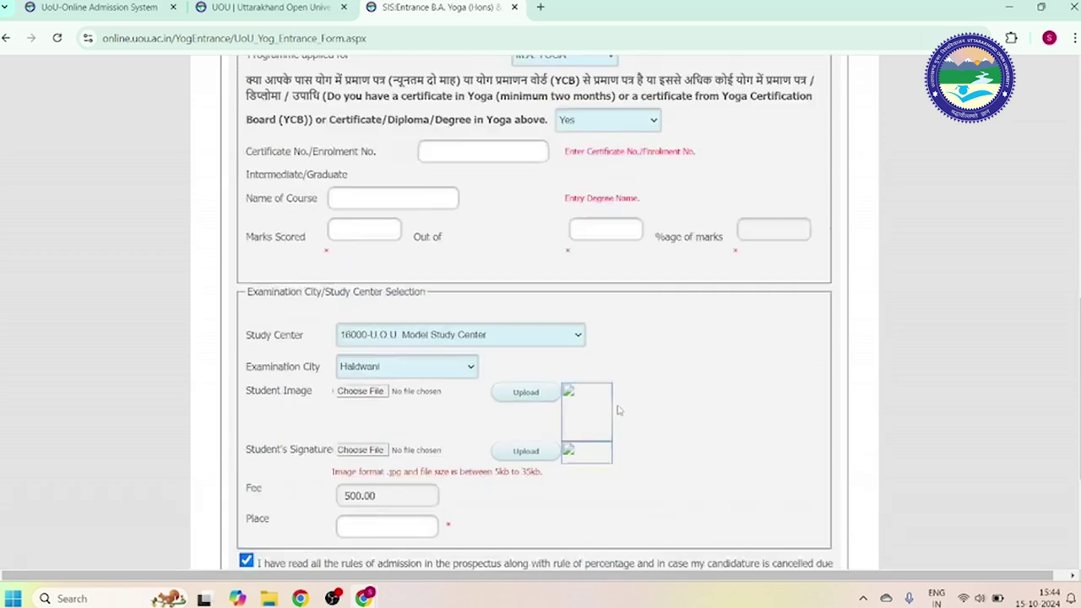